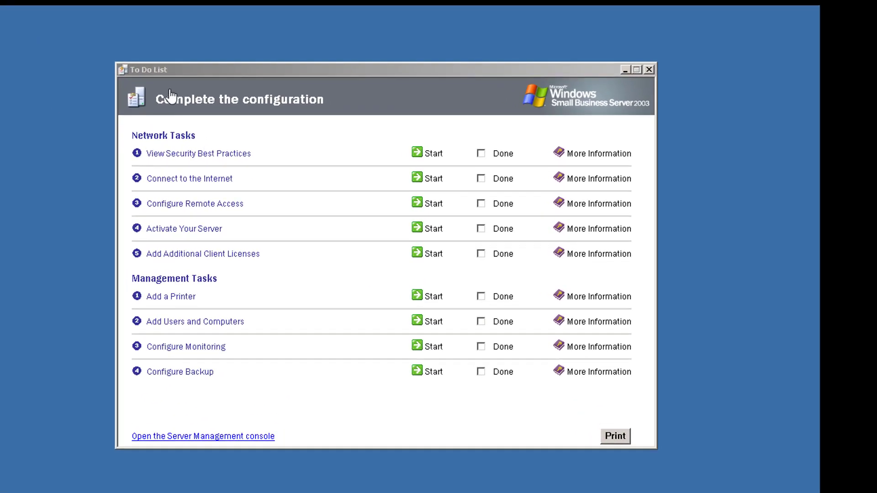
# - Move the To Do List window up and to the left on the desktop
pyautogui.moveTo(194, 72); pyautogui.dragTo(139, 54)
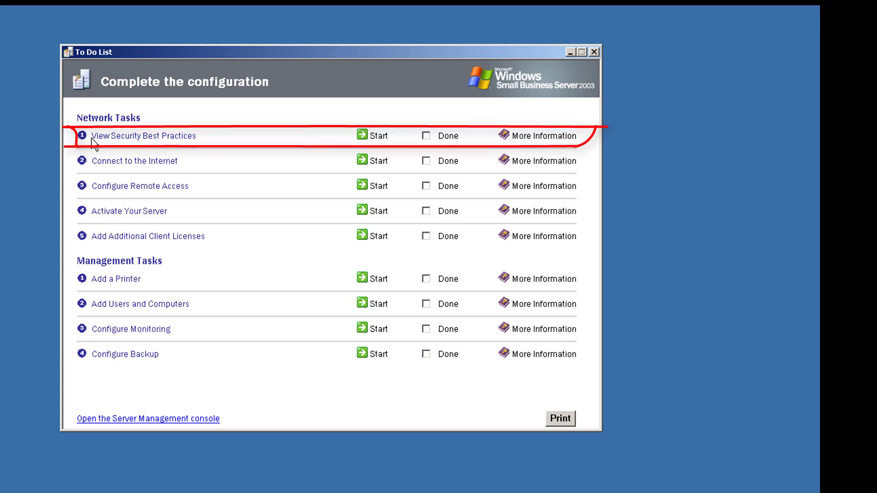
# - Open the Security Best Practices help maximized, scroll through it, then close it
pyautogui.click(129, 137)
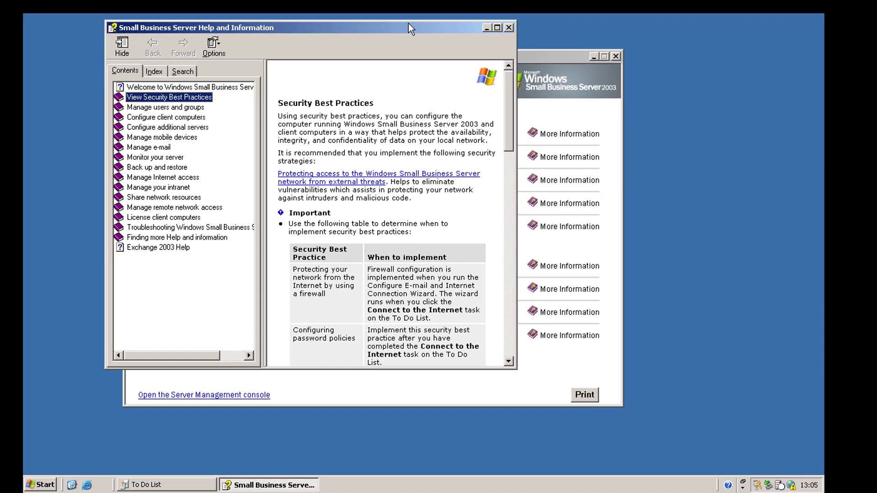
pyautogui.doubleClick(414, 29)
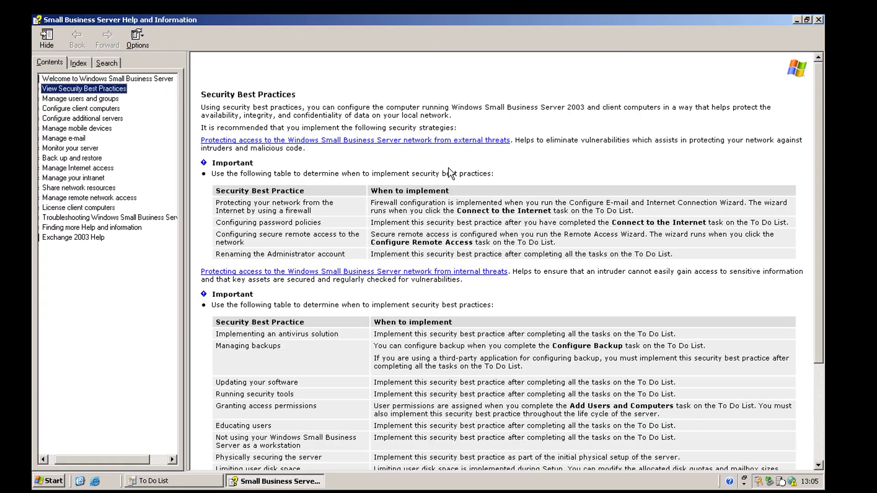
pyautogui.click(582, 136)
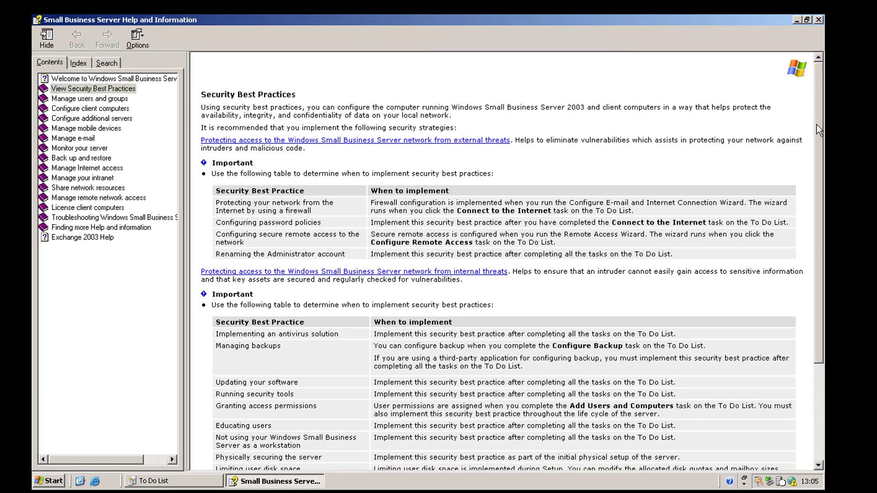
pyautogui.moveTo(816, 124); pyautogui.dragTo(816, 235)
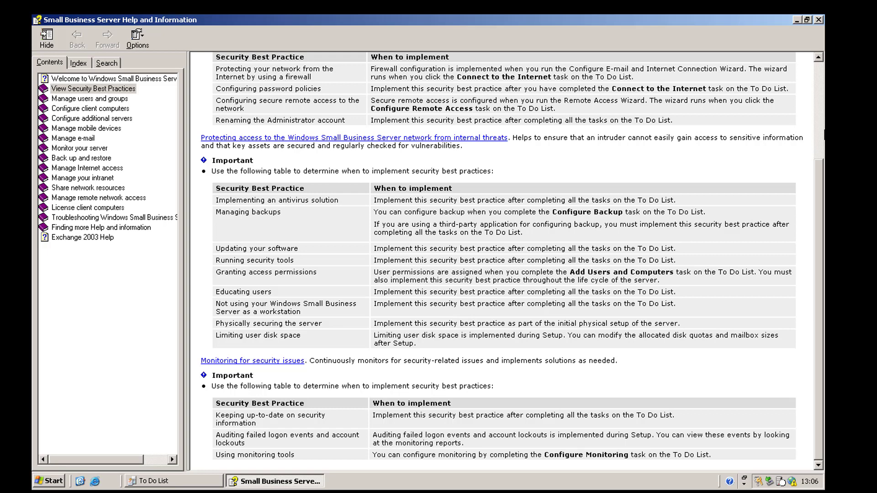
pyautogui.click(818, 20)
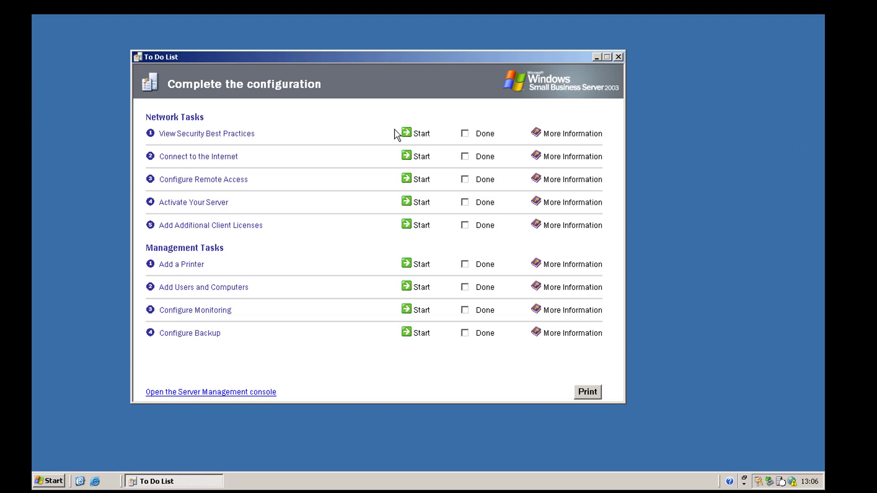
# - Mark View Security Best Practices as Done on the To Do List
pyautogui.click(464, 133)
# - Start the Connect to the Internet task and advance past the wizard's Welcome page
pyautogui.click(421, 157)
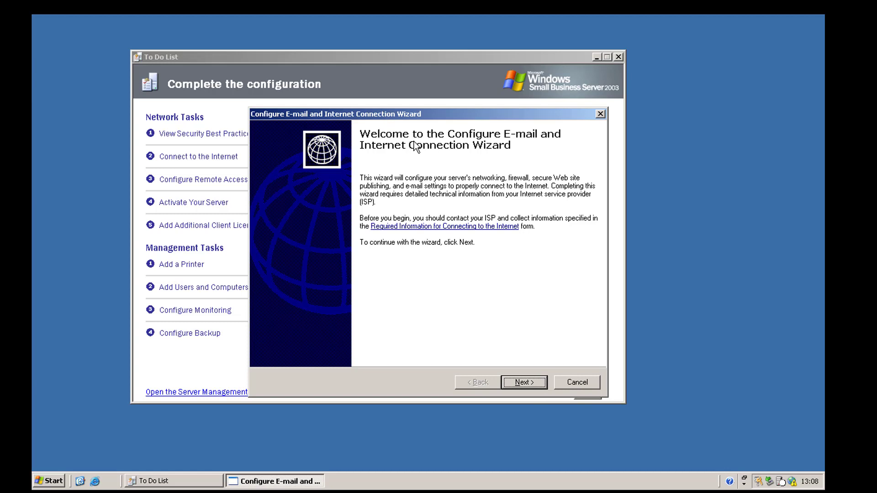
pyautogui.click(526, 383)
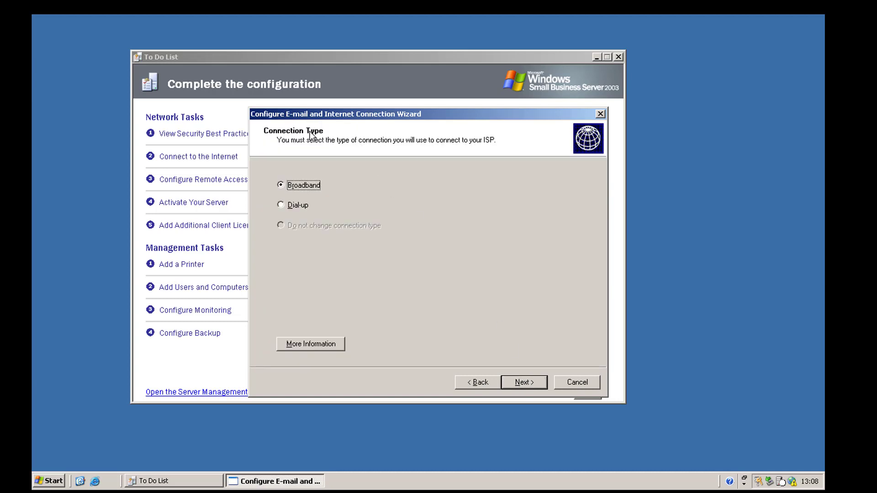
pyautogui.click(281, 204)
pyautogui.click(283, 185)
pyautogui.click(524, 383)
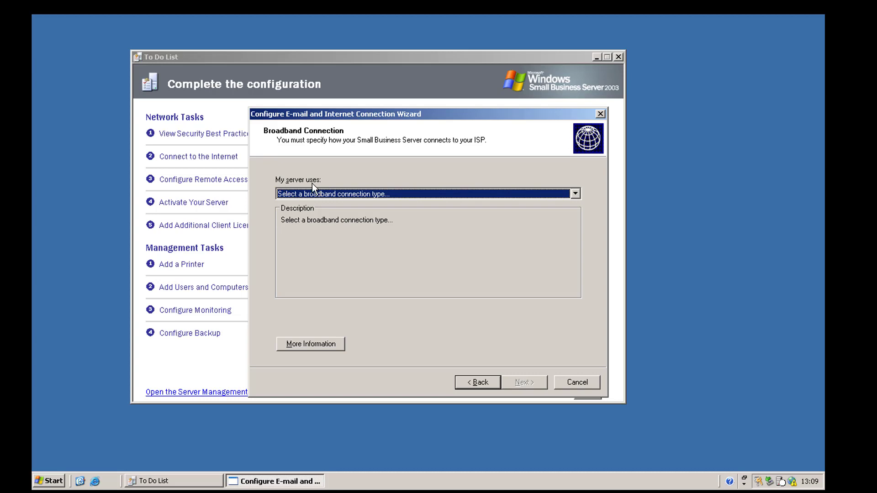
# - Choose 'A local router device with an IP address' as the broadband connection type
pyautogui.click(289, 195)
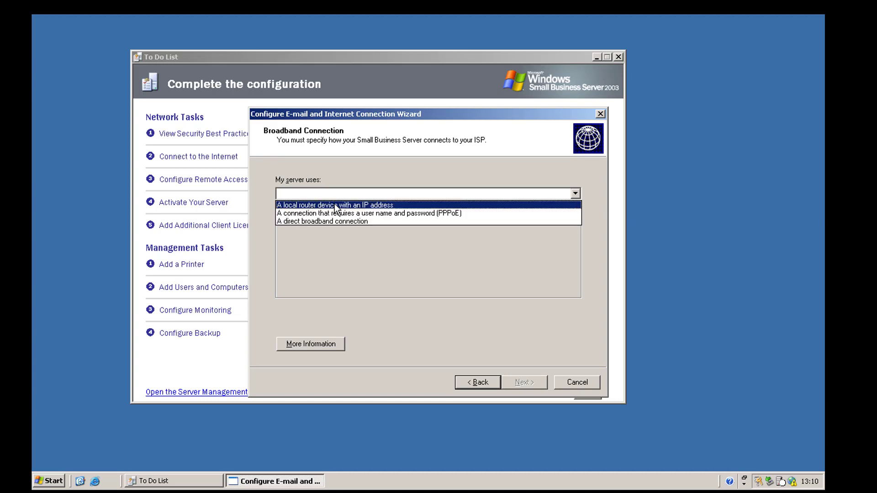
pyautogui.click(350, 205)
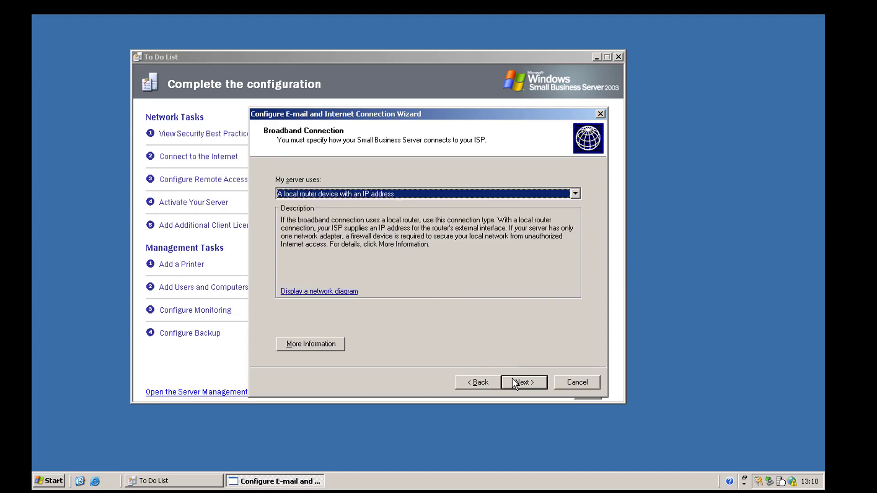
# - Enter DNS servers 8.8.8.8 and 8.8.4.4 and router address 192.168.128.254 on Router Connection
pyautogui.click(513, 379)
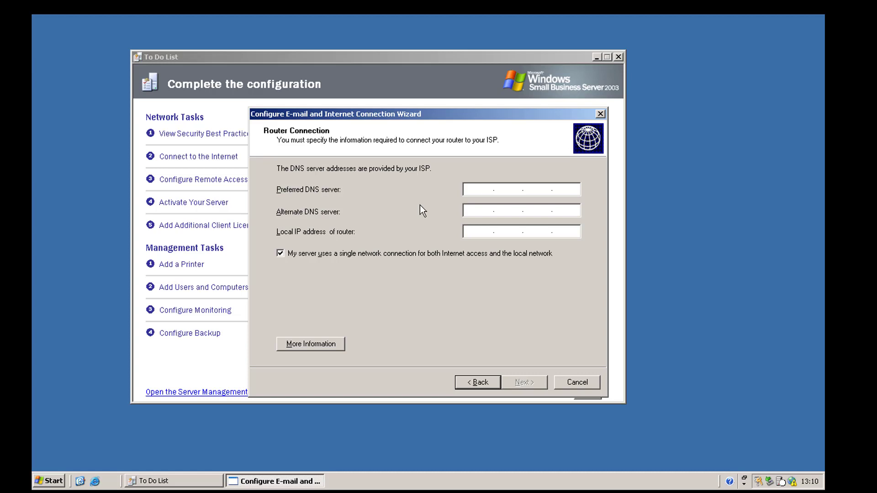
pyautogui.write('8.8.8.8')
pyautogui.press('Tab')
pyautogui.write('8.8.4.4')
pyautogui.click(467, 231)
pyautogui.write('192.168.128.254')
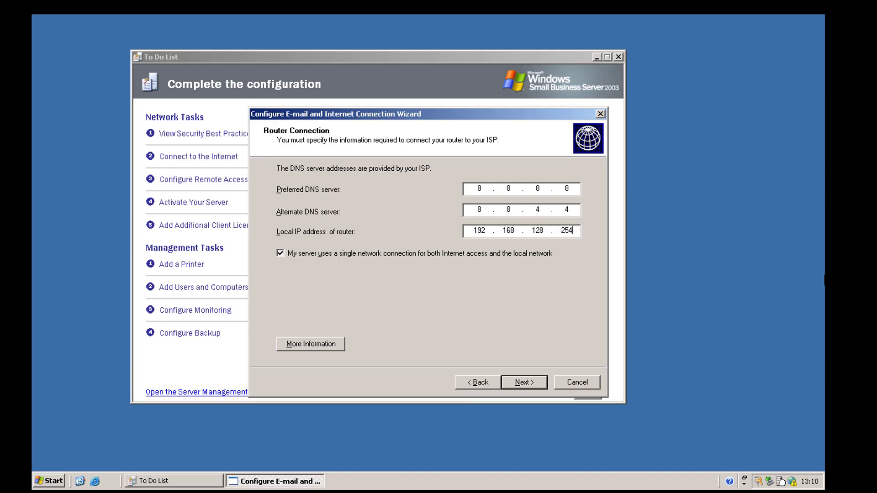
pyautogui.hotkey('alt', 'Tab')
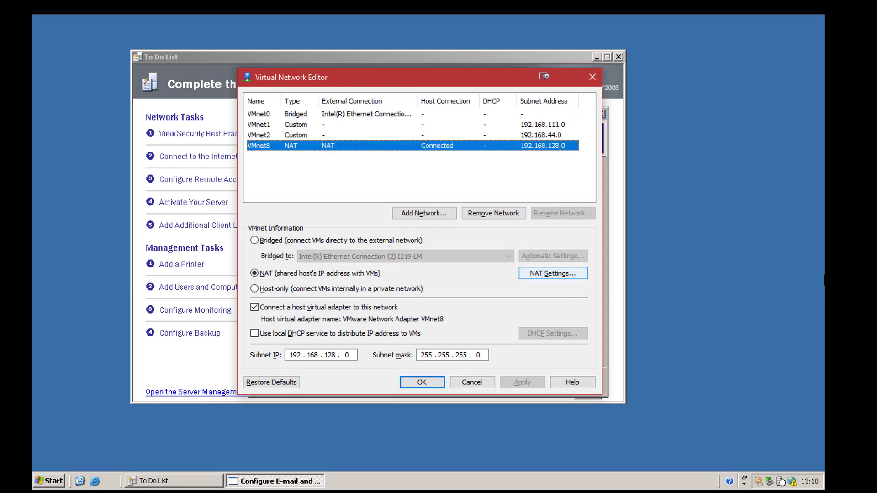
# - Check that the VMnet8 NAT gateway is 192.168.128.254, then return to the wizard
pyautogui.press('Return')
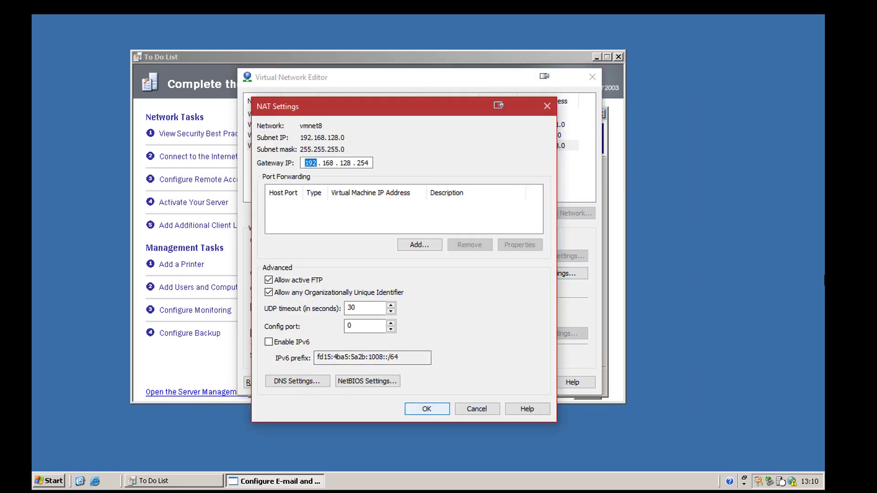
pyautogui.press('Escape')
pyautogui.hotkey('alt', 'Tab')
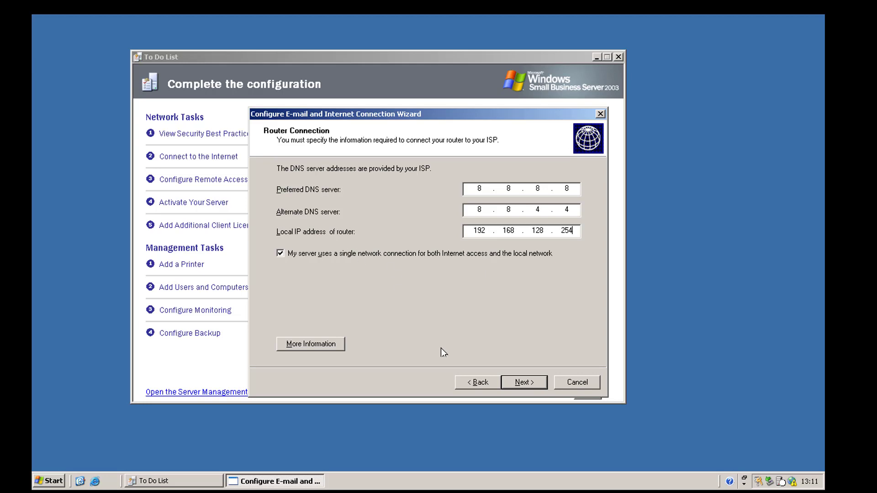
# - Accept the router page, answer Yes to the firewall message, and dismiss the Getting Started help
pyautogui.click(519, 384)
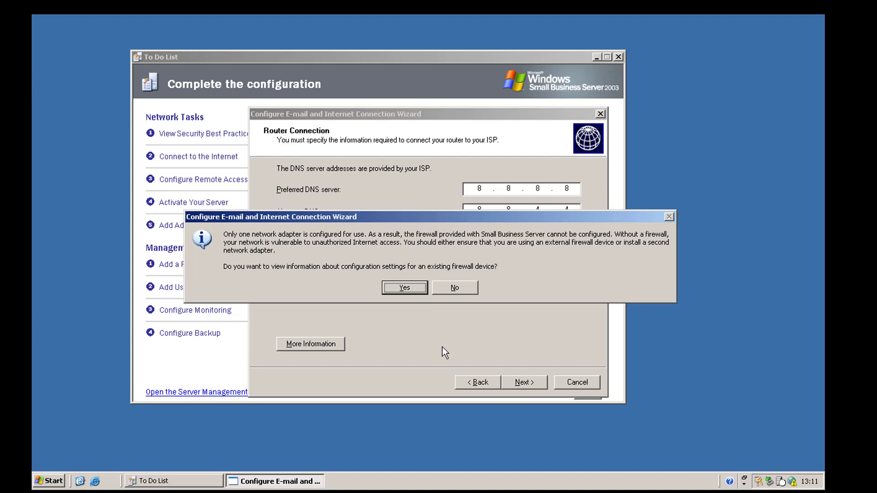
pyautogui.click(406, 290)
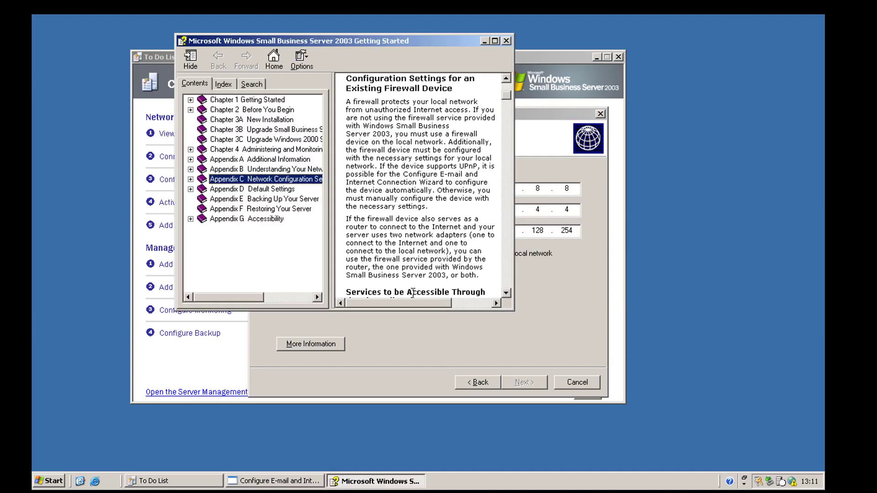
pyautogui.click(505, 41)
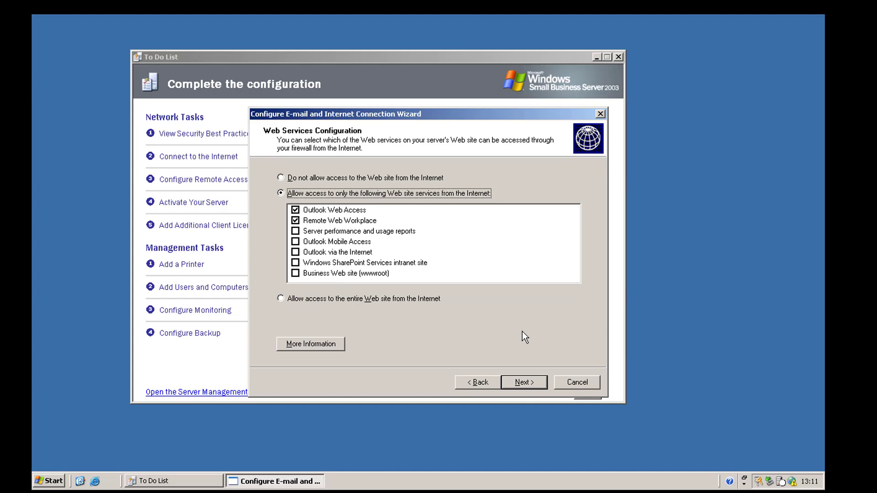
# - Choose 'Allow access to the entire Web site from the Internet' and confirm publishing it
pyautogui.click(365, 300)
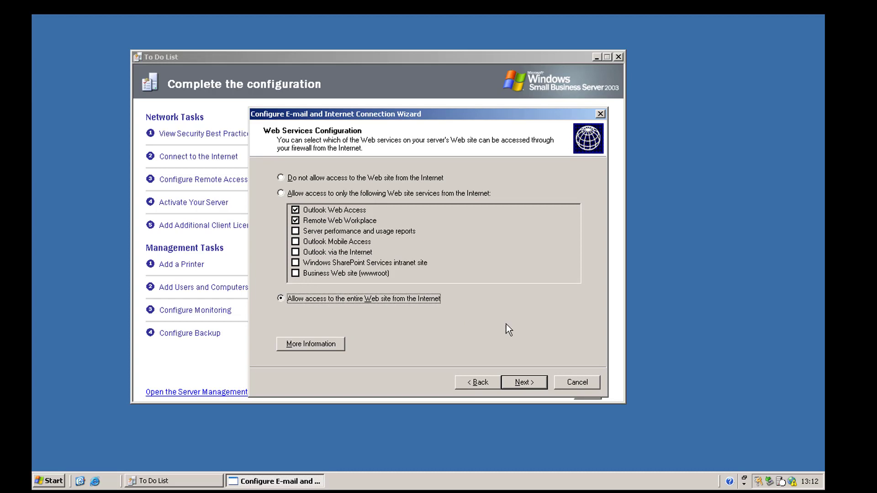
pyautogui.click(517, 383)
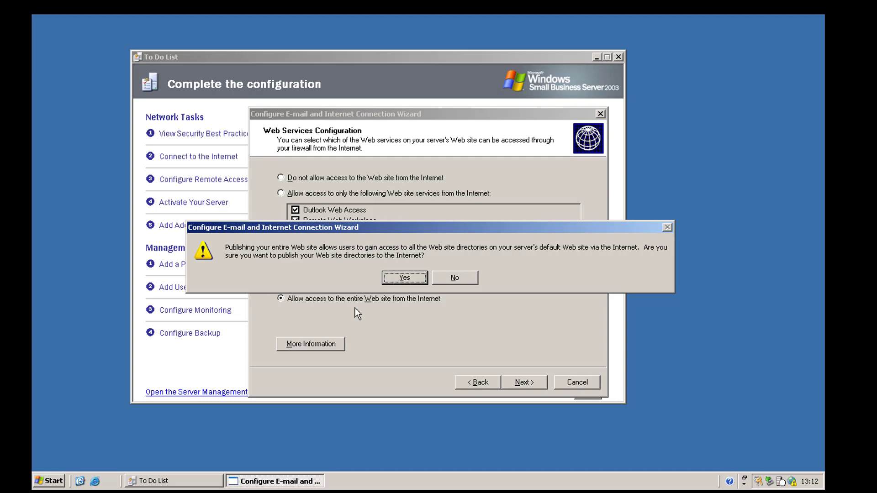
pyautogui.click(386, 276)
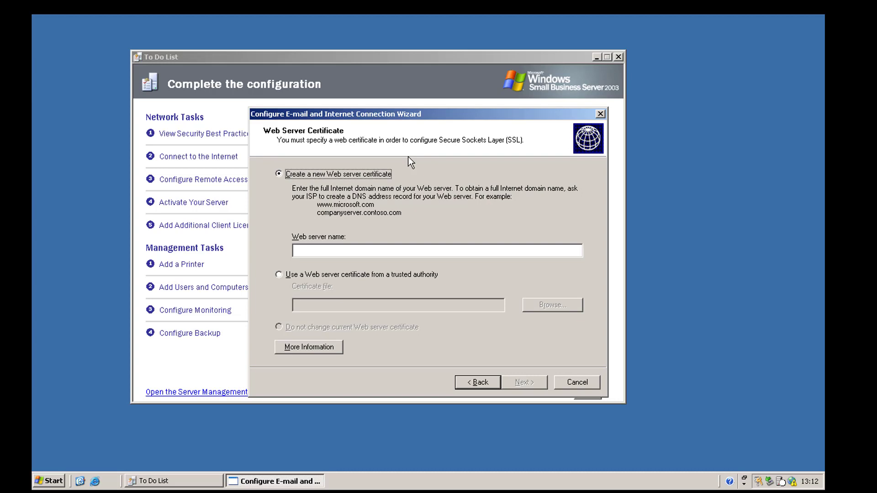
# - Name the new web server certificate remote.designcore.biz and move on
pyautogui.click(349, 252)
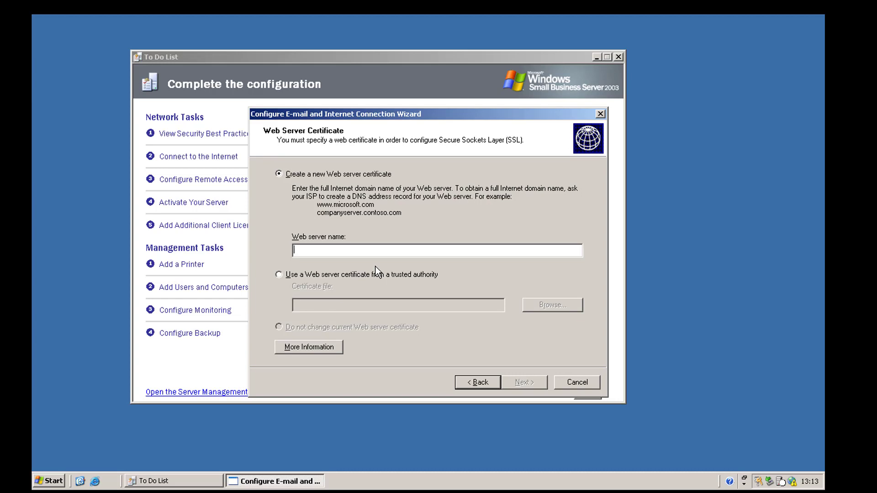
pyautogui.write('remote.')
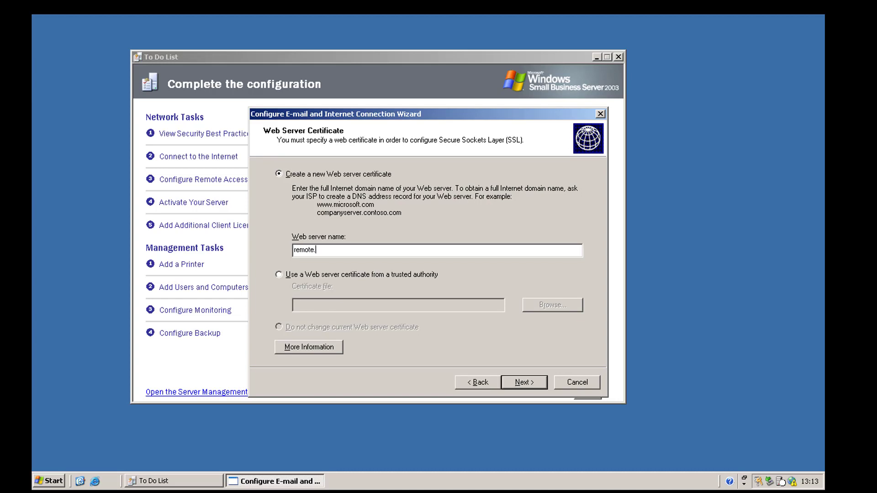
pyautogui.write('designcore.biz')
pyautogui.moveTo(372, 255); pyautogui.dragTo(247, 249)
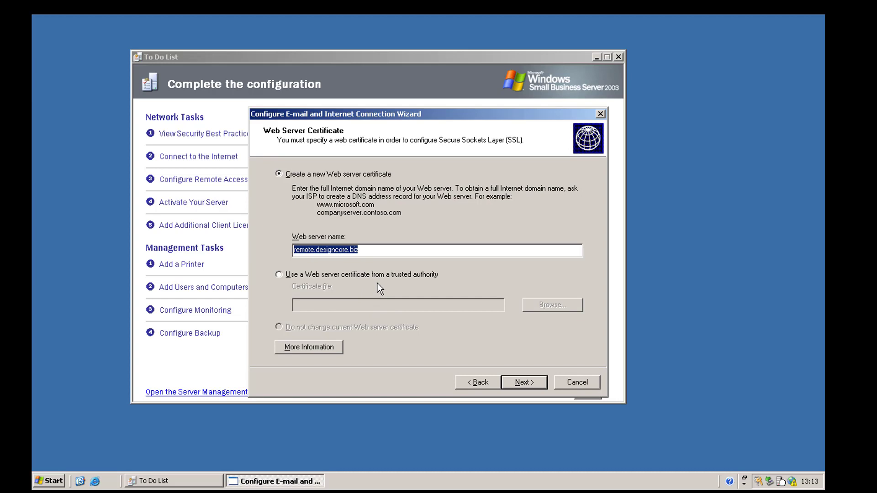
pyautogui.click(520, 380)
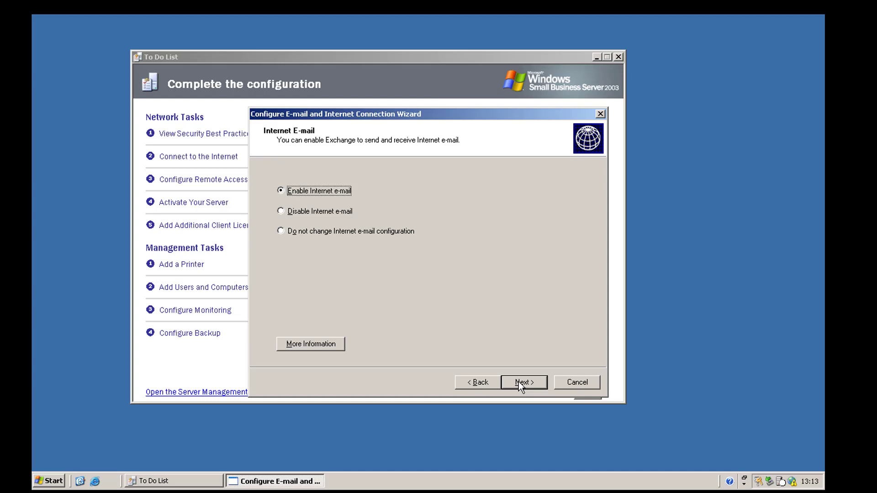
# - Leave 'Enable Internet e-mail' selected and advance to E-mail Delivery Method
pyautogui.click(314, 211)
pyautogui.click(310, 190)
pyautogui.click(542, 384)
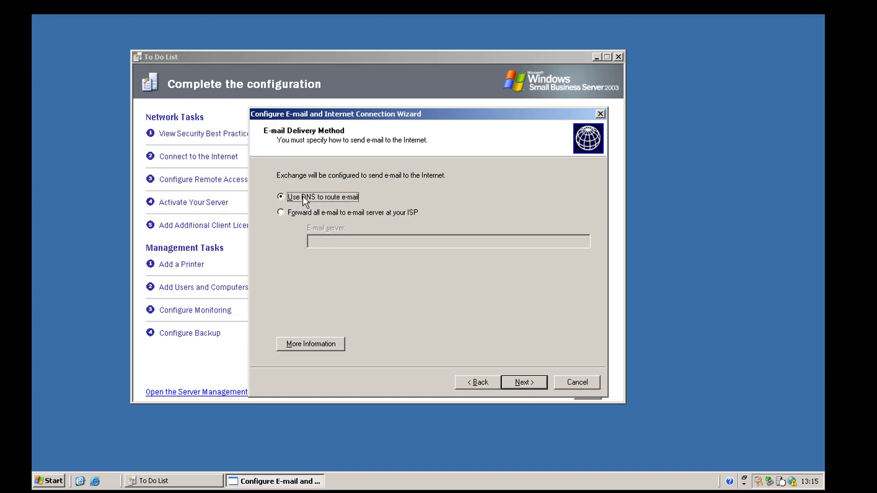
# - Select 'Forward all e-mail to e-mail server at your ISP'
pyautogui.click(333, 214)
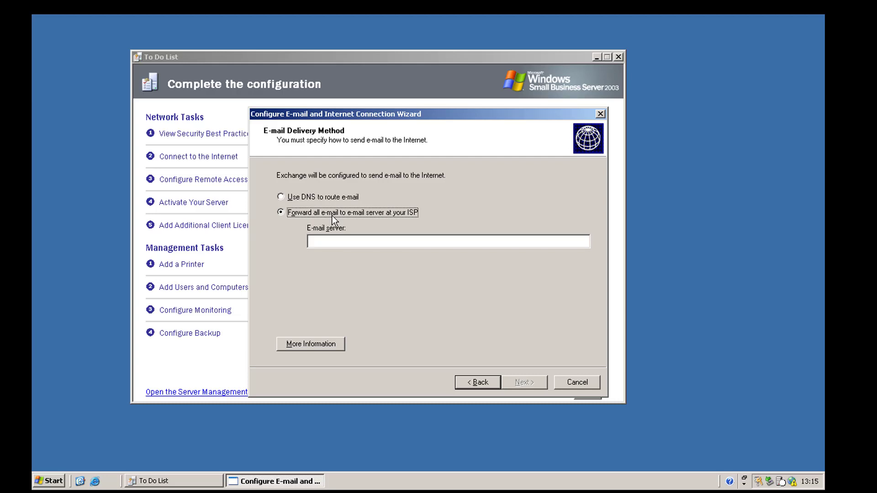
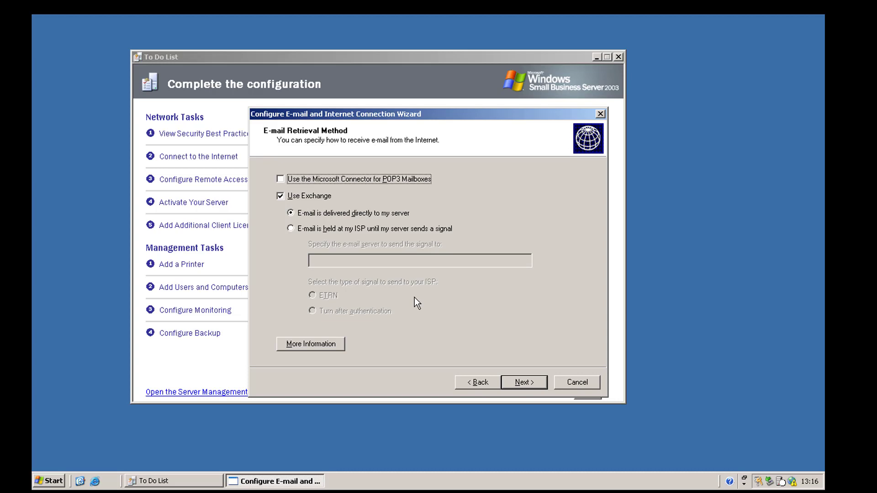
pyautogui.click(352, 228)
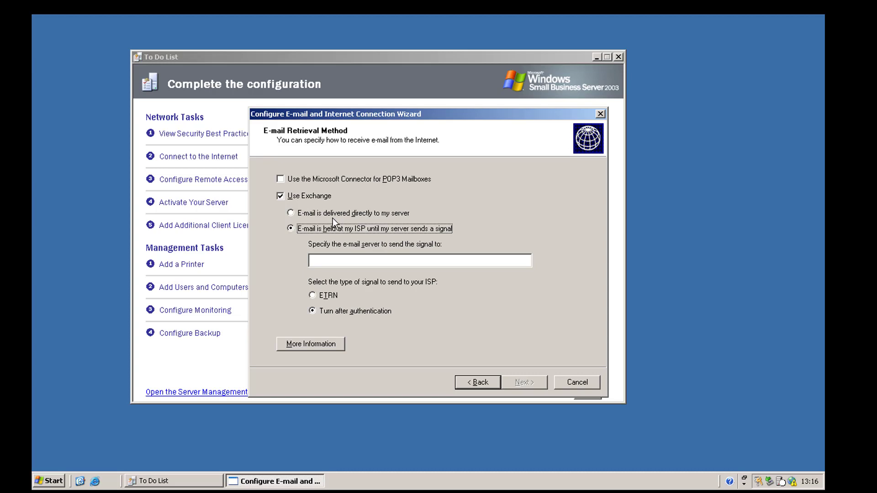
pyautogui.click(301, 213)
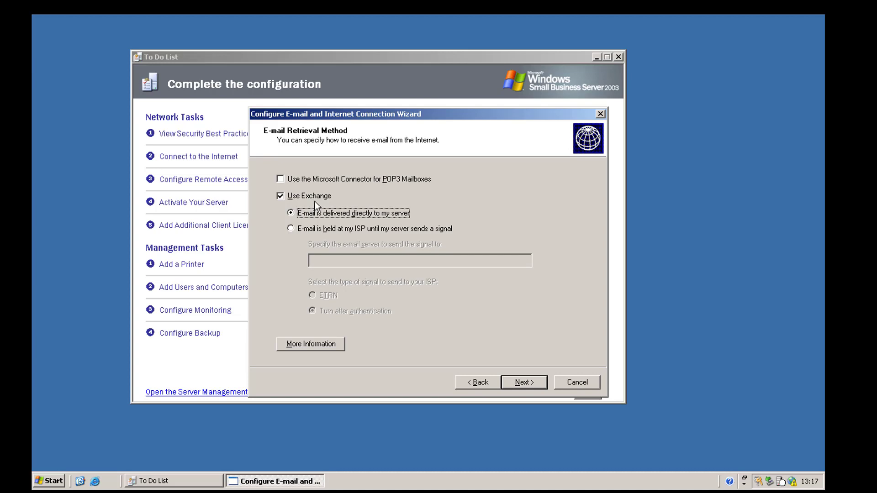
# - Enter designcore.biz as the e-mail domain name and advance to the attachment-removal page
pyautogui.click(526, 382)
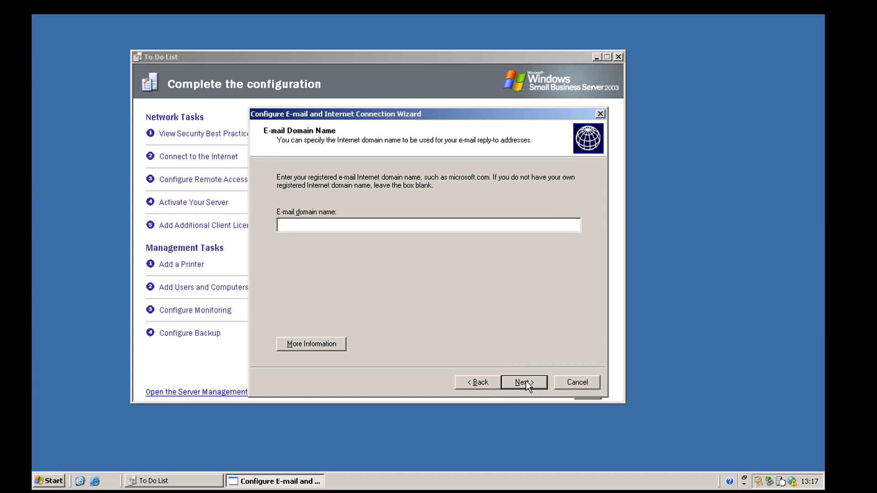
pyautogui.write('designcore.biz')
pyautogui.click(519, 382)
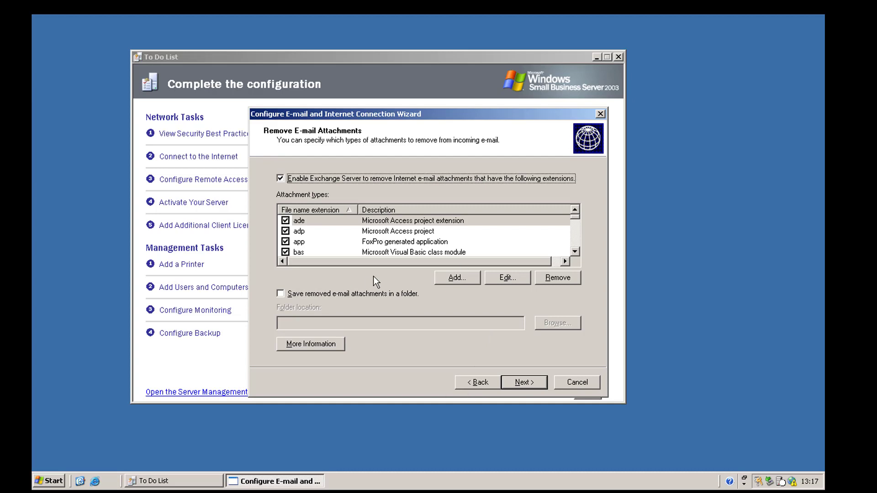
# - Keep the default blocked attachment list, starting with .bas, and apply the e-mail and Internet configuration
pyautogui.click(400, 253)
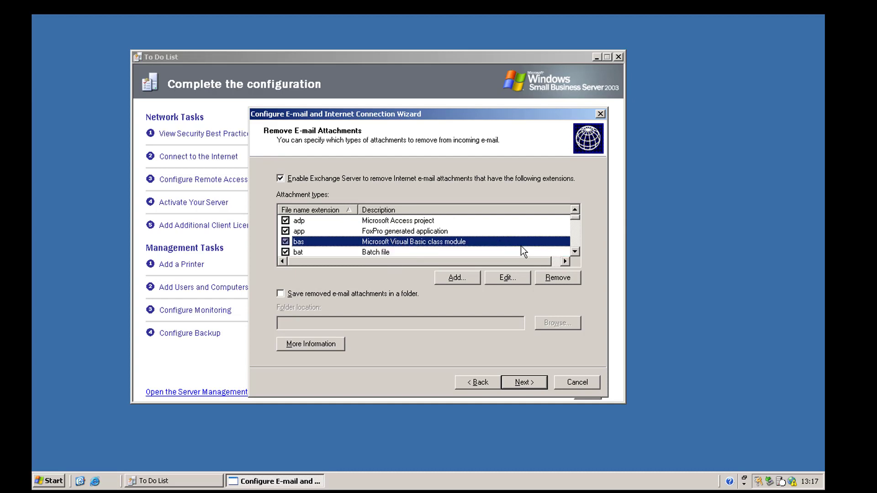
pyautogui.scroll(-8, 440, 245)
pyautogui.scroll(-5, 421, 246)
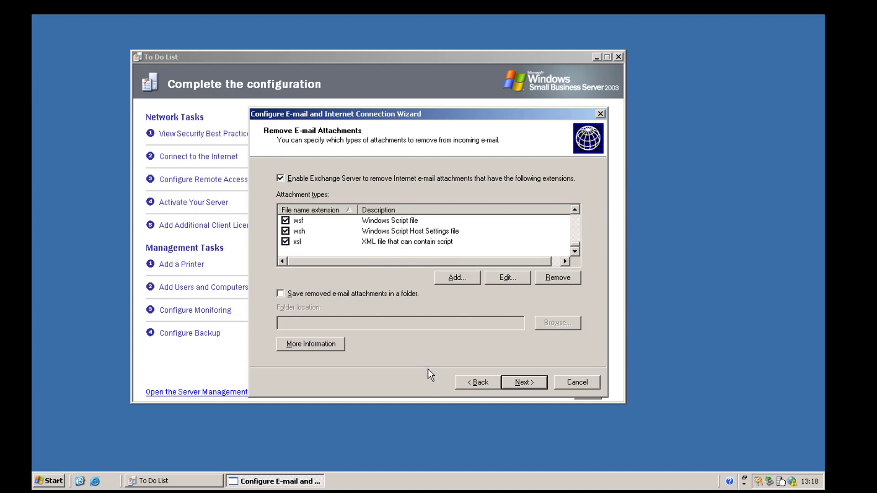
pyautogui.click(523, 382)
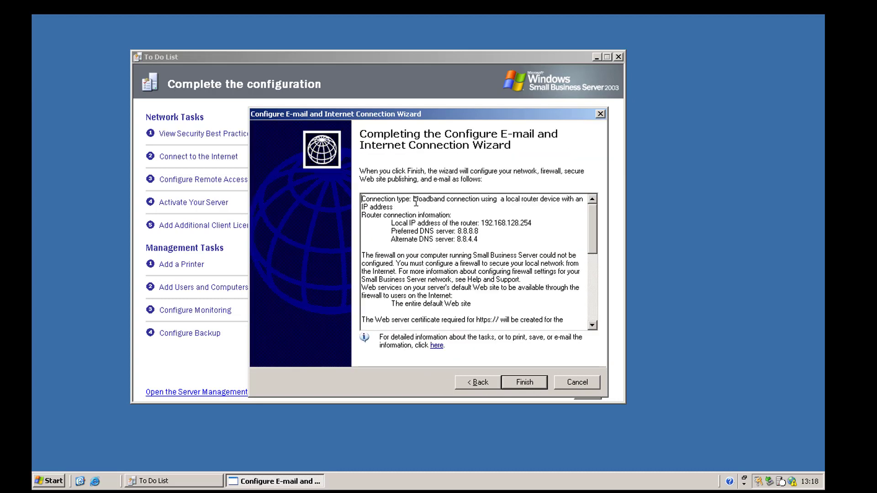
pyautogui.scroll(-10, 417, 237)
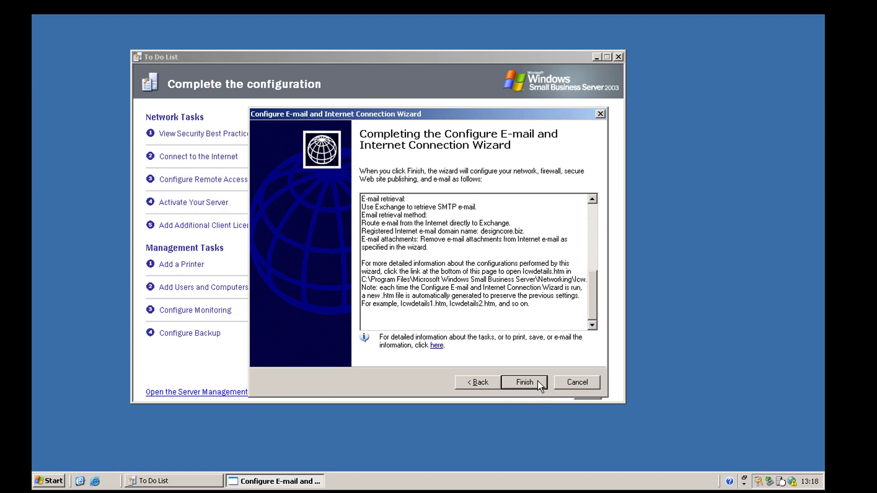
pyautogui.click(538, 381)
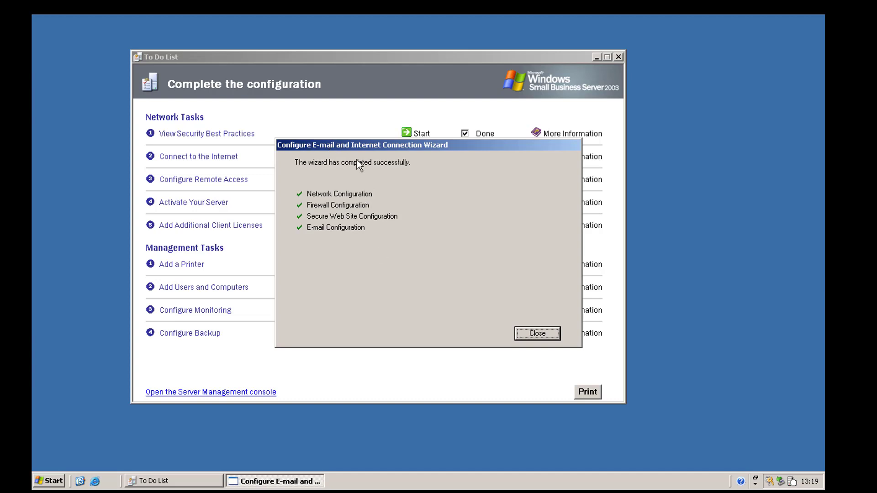
# - Close the e-mail and Internet wizard's successful completion report
pyautogui.click(537, 334)
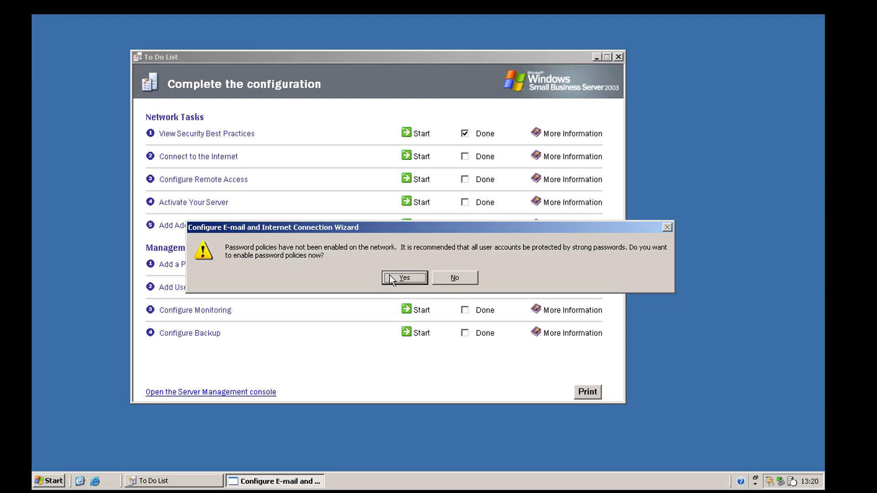
# - Enable minimum length, complexity and maximum age password policies, taking effect Immediately
pyautogui.click(404, 278)
pyautogui.click(358, 175)
pyautogui.click(363, 208)
pyautogui.click(368, 243)
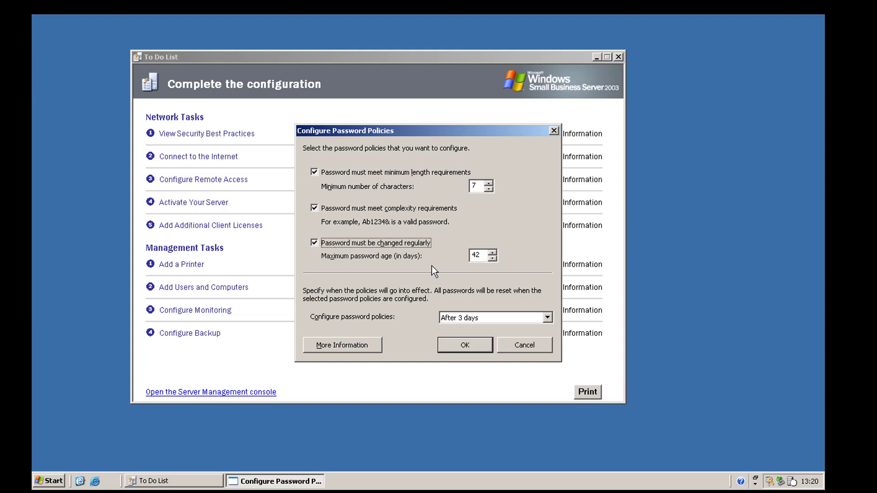
pyautogui.click(501, 323)
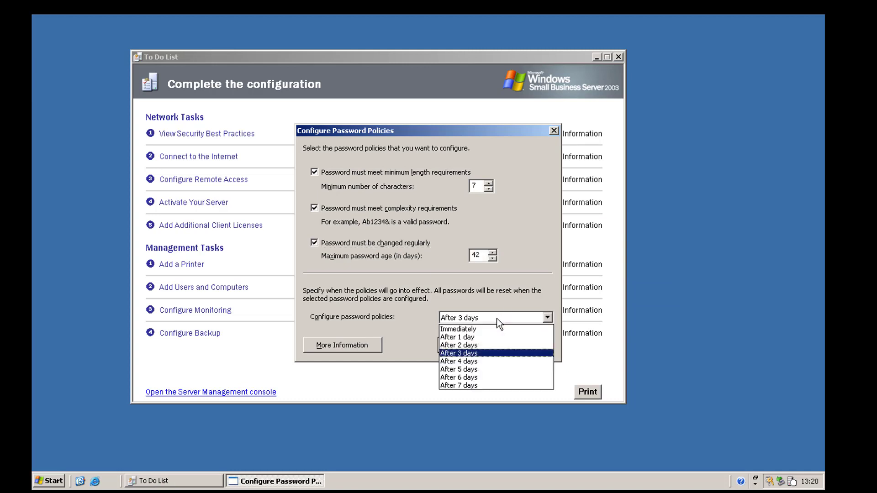
pyautogui.click(405, 330)
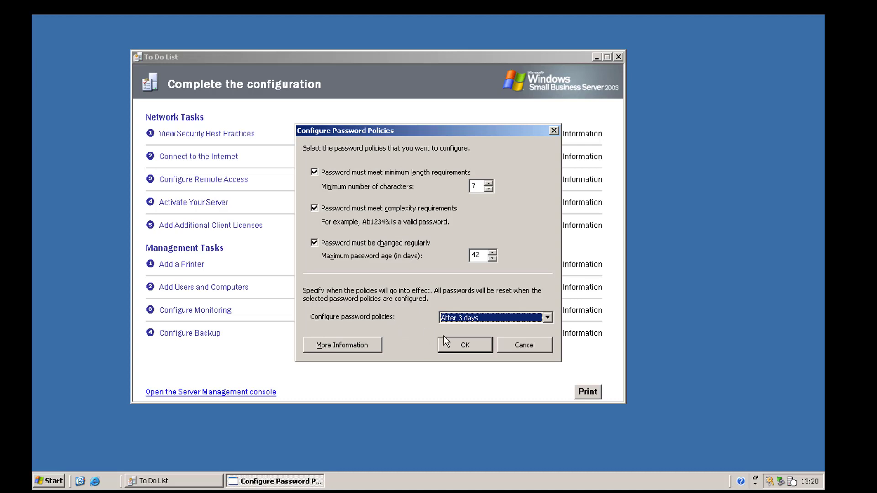
pyautogui.click(451, 318)
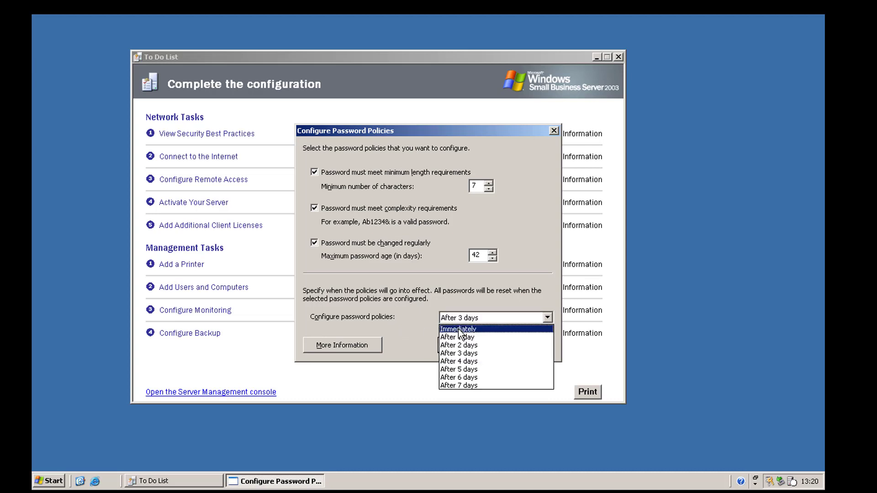
pyautogui.click(459, 329)
pyautogui.click(462, 346)
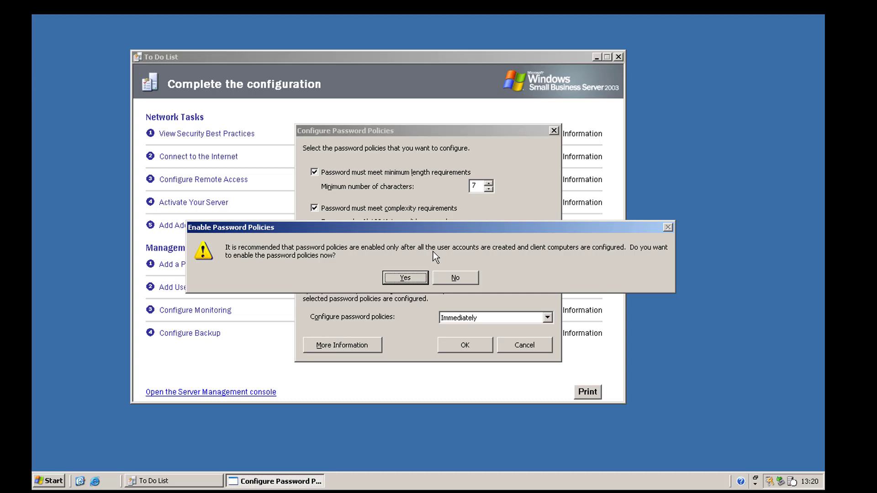
pyautogui.click(404, 277)
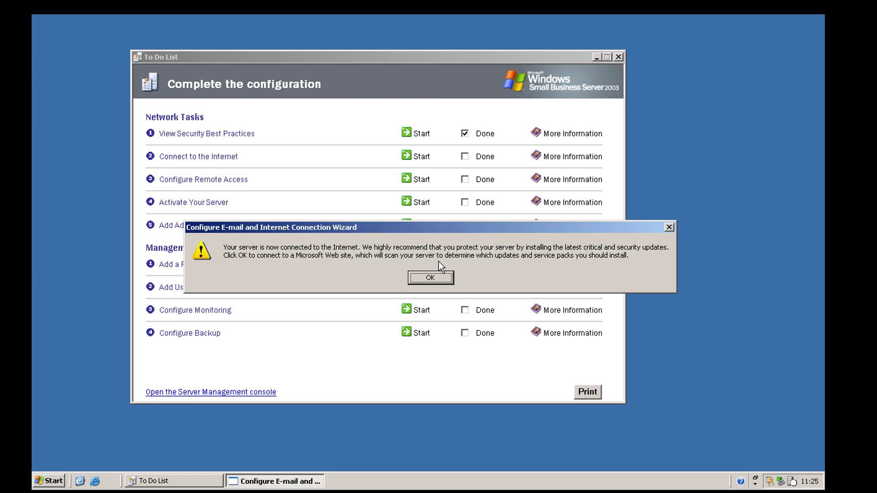
# - Open the Microsoft updates site in Internet Explorer, scroll through it, then close the browser
pyautogui.click(429, 274)
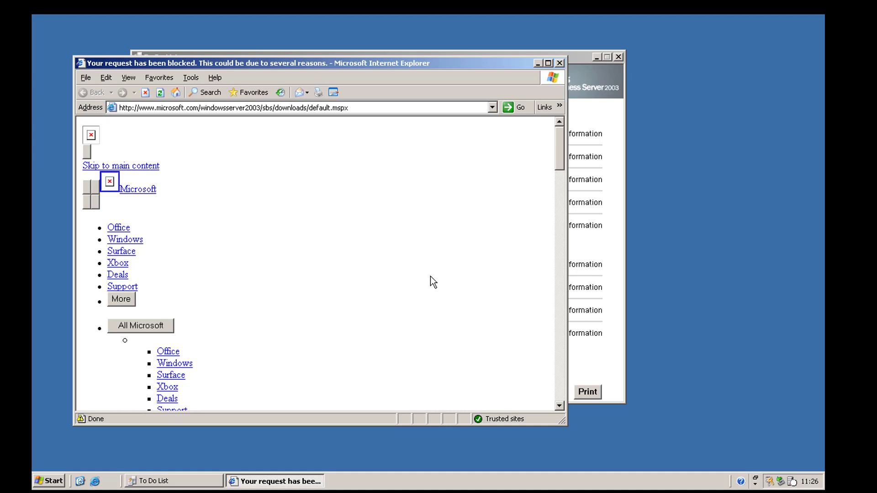
pyautogui.moveTo(170, 65); pyautogui.dragTo(256, 55)
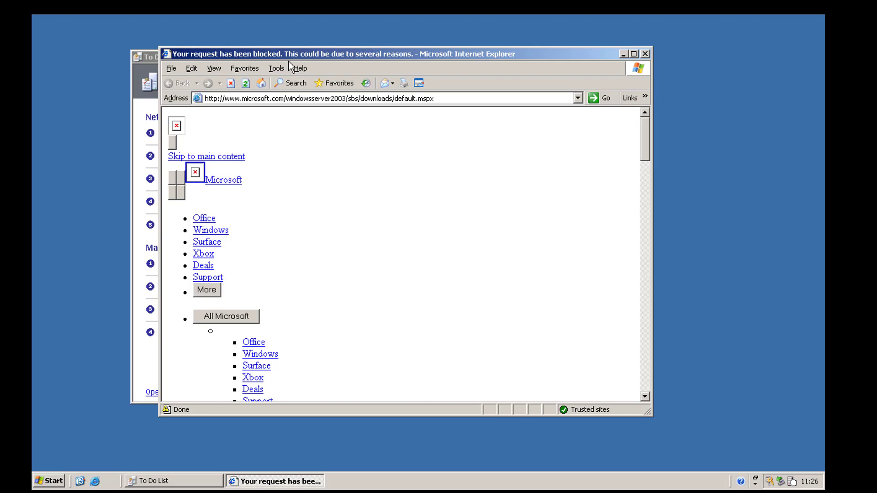
pyautogui.scroll(-20, 280, 191)
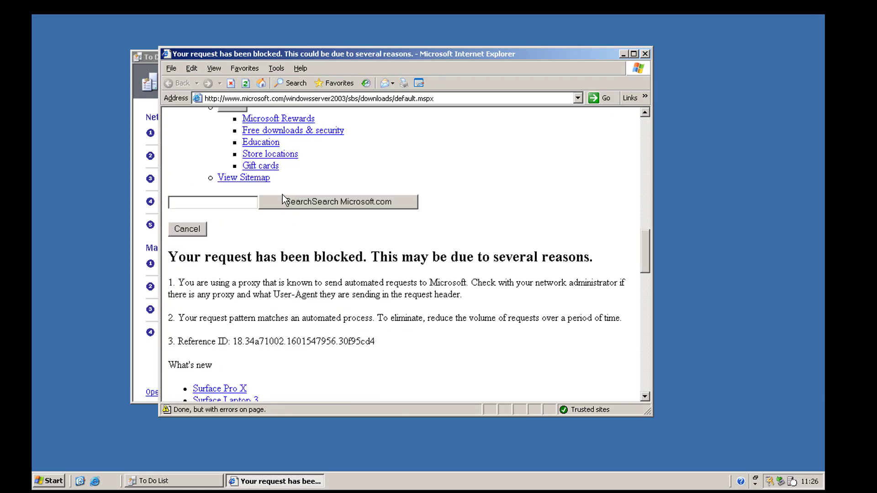
pyautogui.scroll(10, 284, 207)
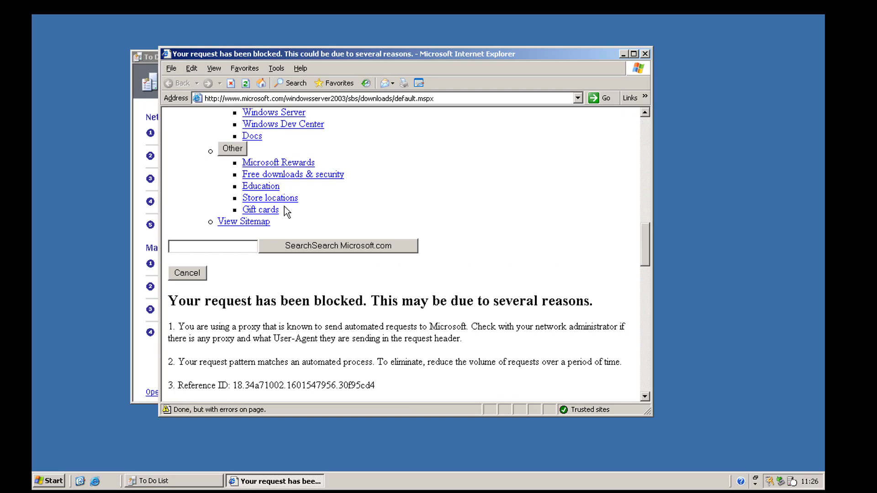
pyautogui.scroll(-9, 284, 206)
pyautogui.scroll(-10, 284, 207)
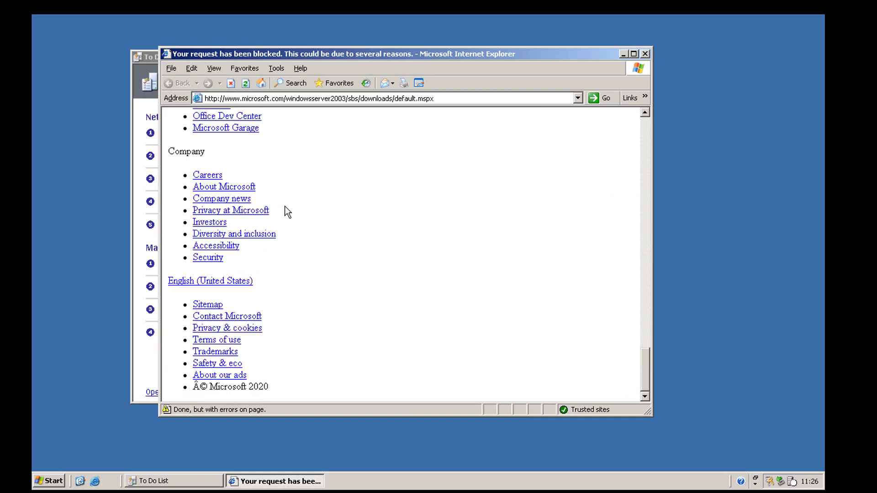
pyautogui.click(645, 54)
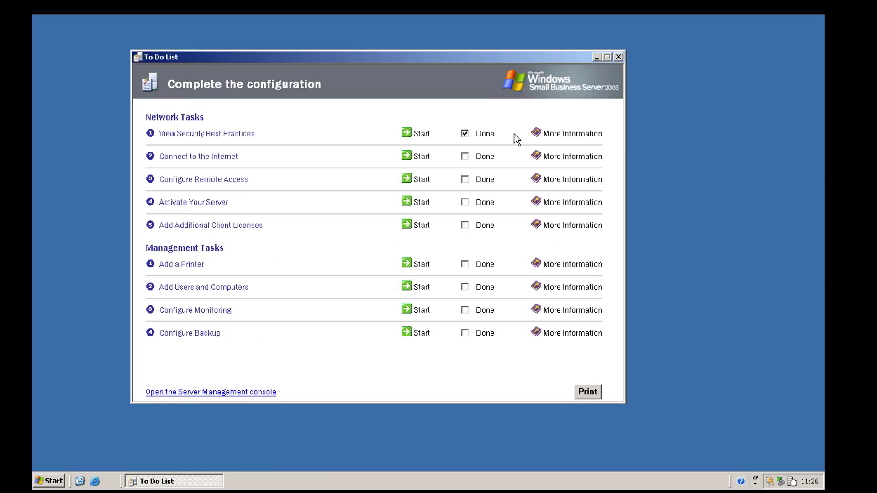
# - Mark Connect to the Internet as Done and launch the Remote Access Wizard
pyautogui.click(465, 157)
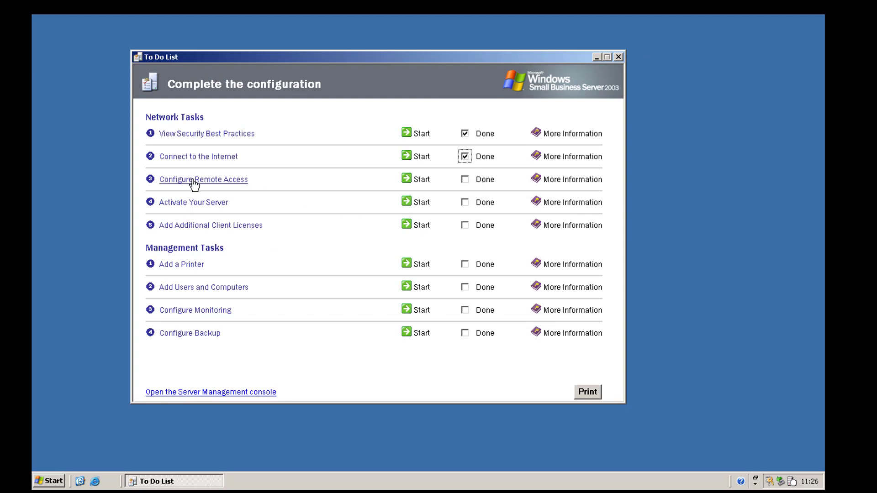
pyautogui.click(422, 180)
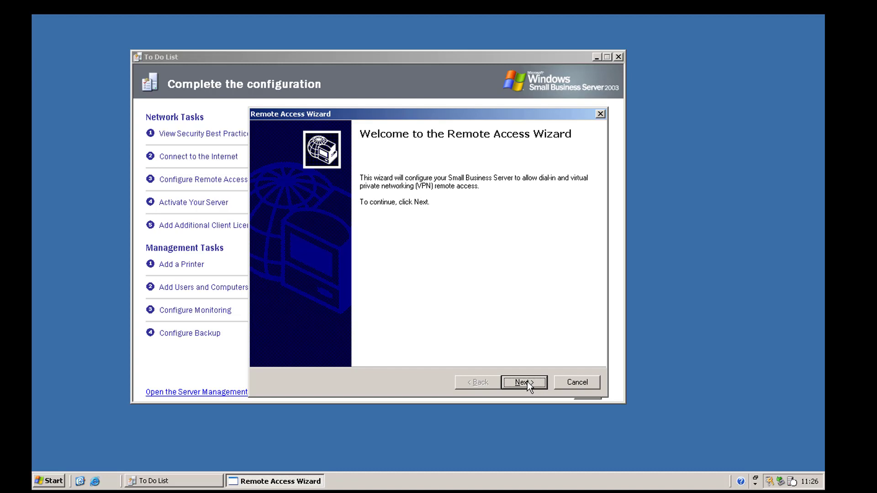
# - Apply the remote access configuration with VPN access enabled, then close the completion status
pyautogui.click(524, 385)
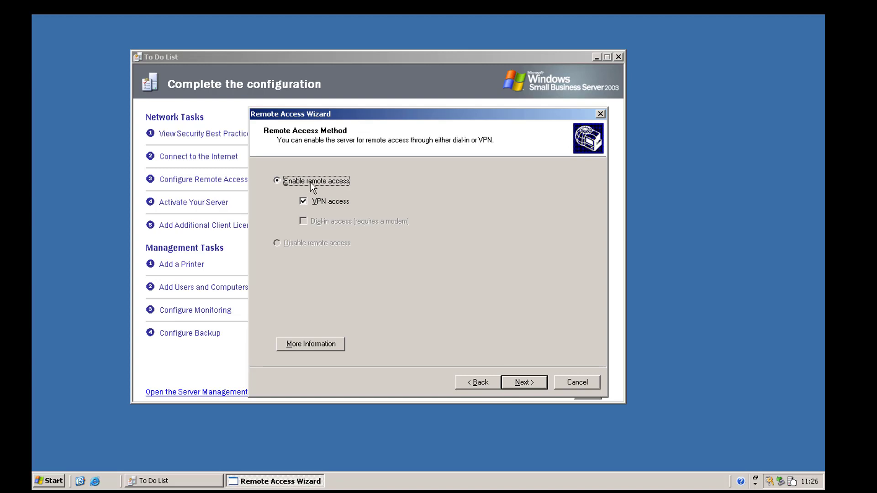
pyautogui.click(302, 200)
pyautogui.click(304, 202)
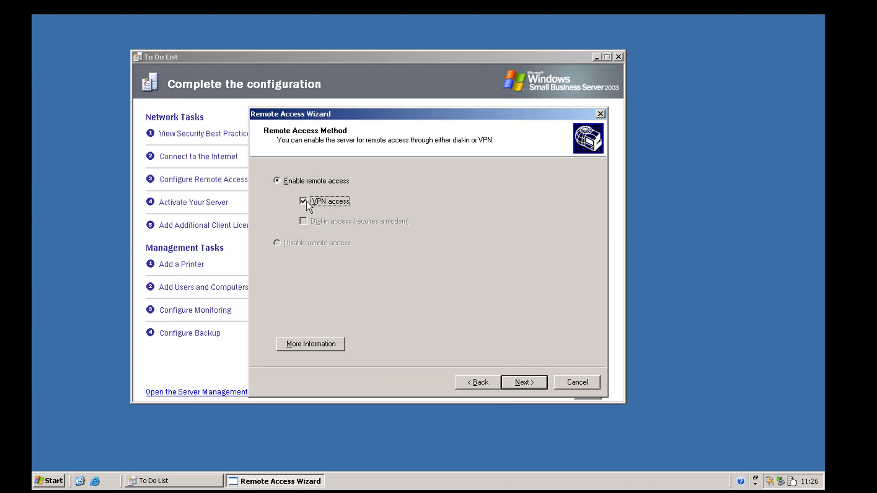
pyautogui.click(303, 202)
pyautogui.click(305, 201)
pyautogui.click(524, 382)
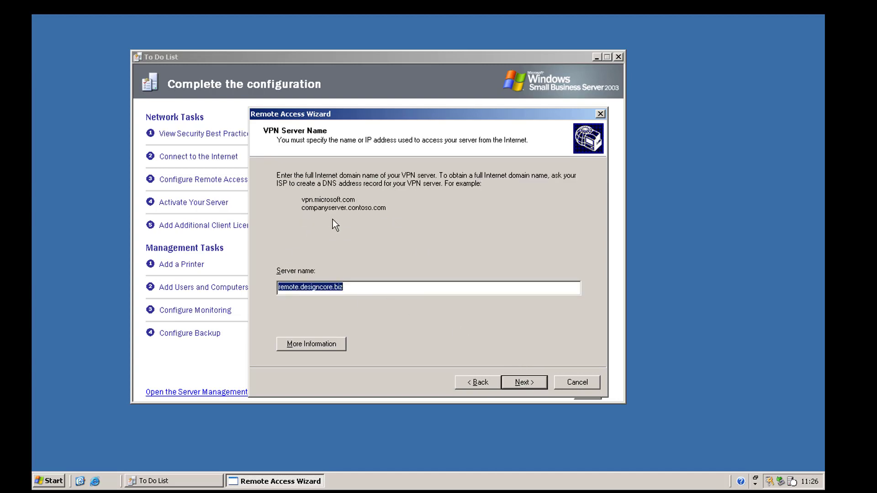
pyautogui.click(533, 385)
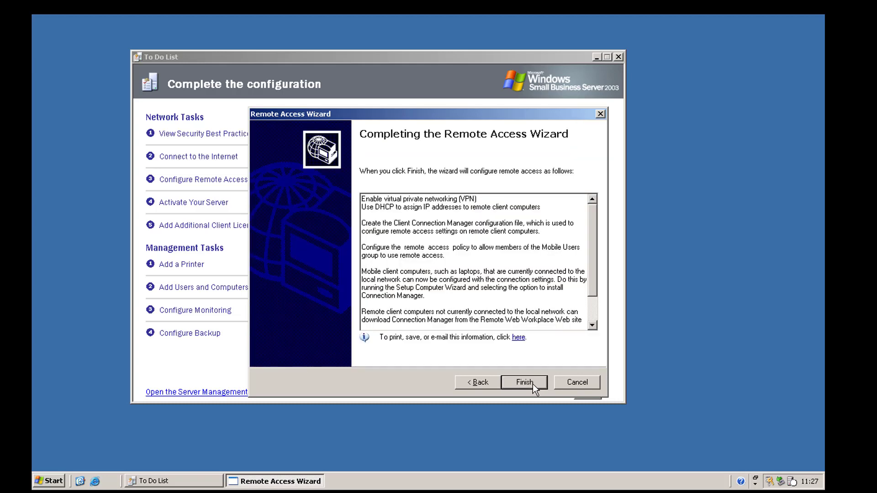
pyautogui.click(525, 383)
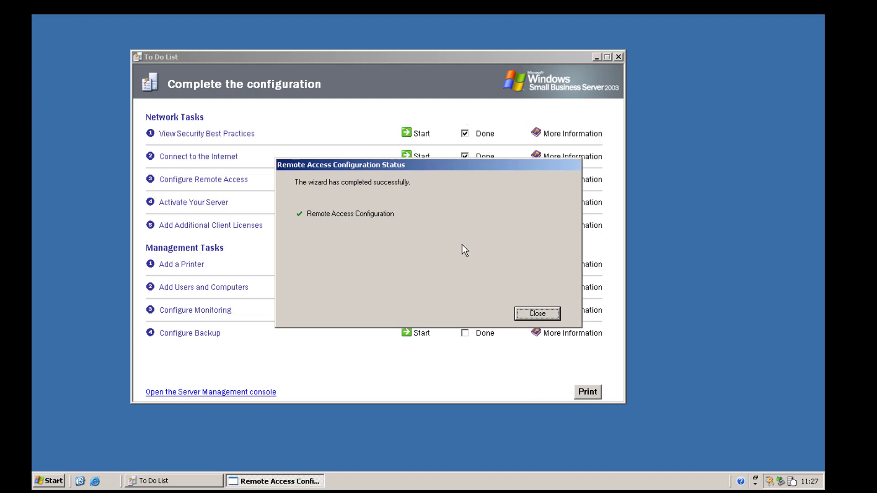
pyautogui.click(538, 314)
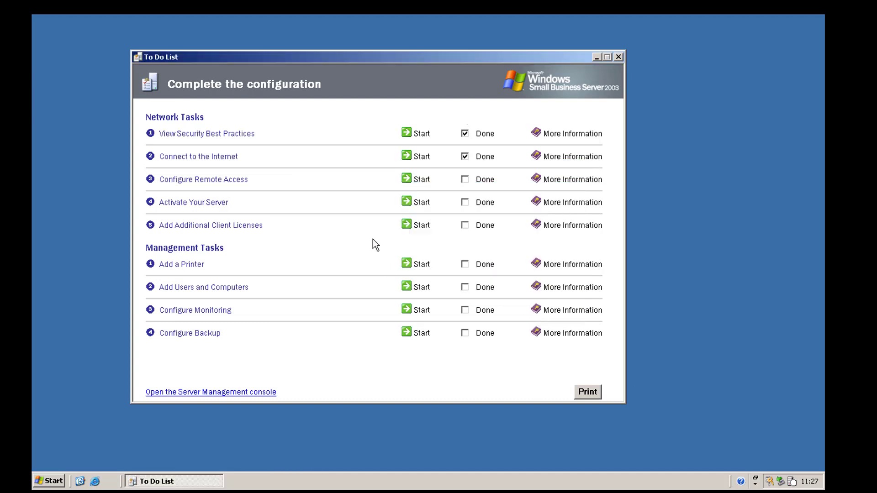
# - Mark Configure Remote Access as Done and start the Activate Your Server task
pyautogui.click(481, 181)
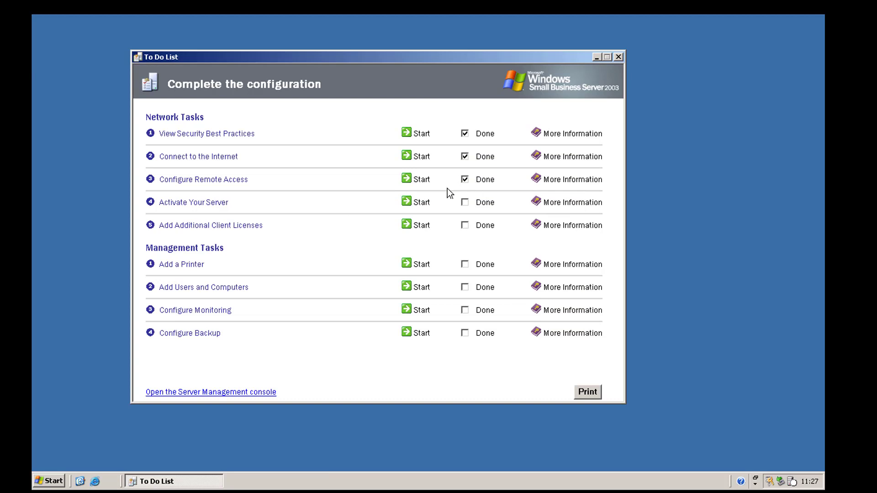
pyautogui.doubleClick(487, 181)
pyautogui.click(487, 182)
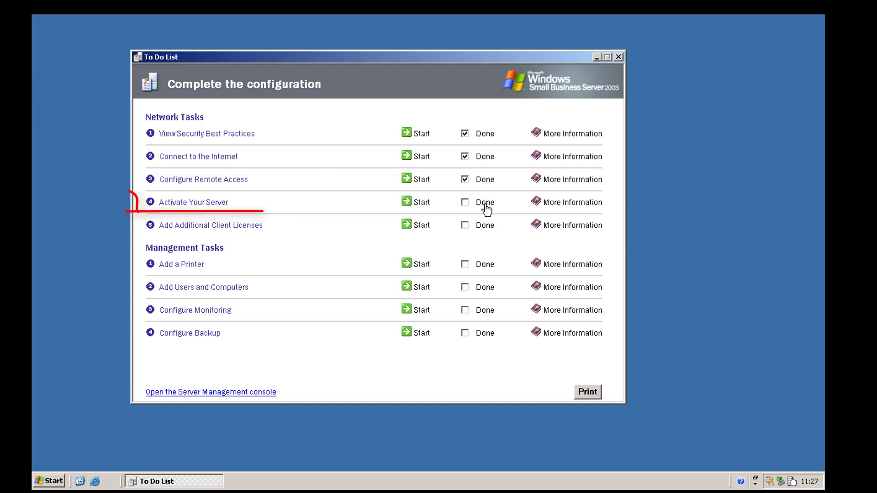
pyautogui.click(420, 202)
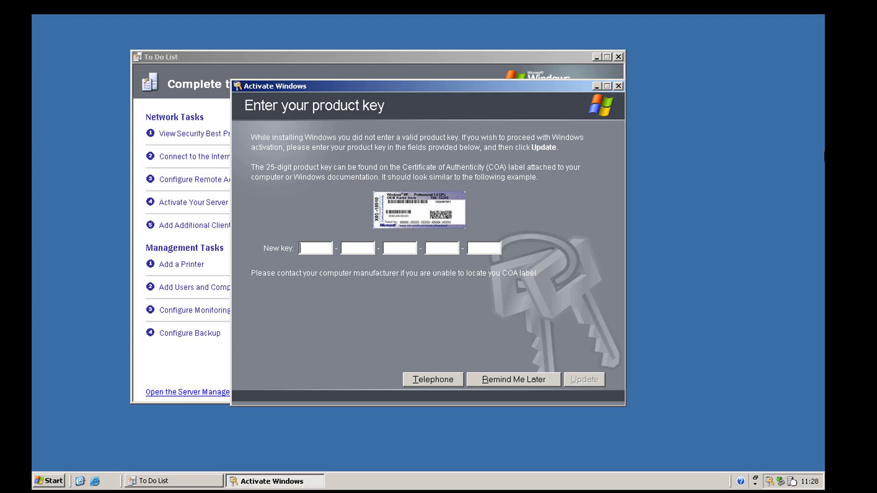
# - Paste the product key, submit it, and retry the key check
pyautogui.hotkey('ctrl', 'v')
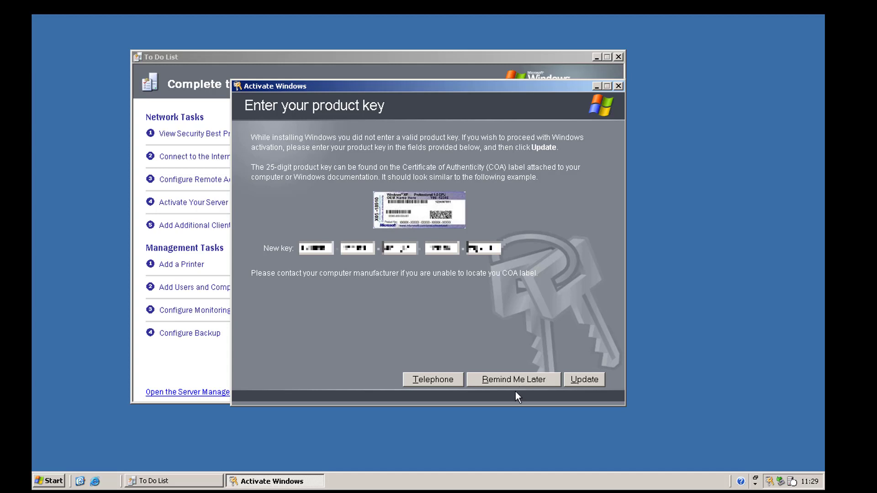
pyautogui.click(584, 381)
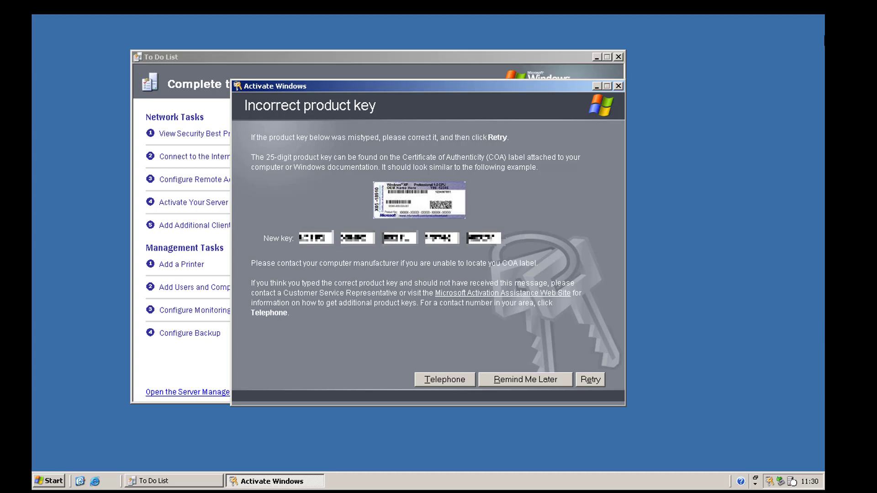
pyautogui.click(588, 380)
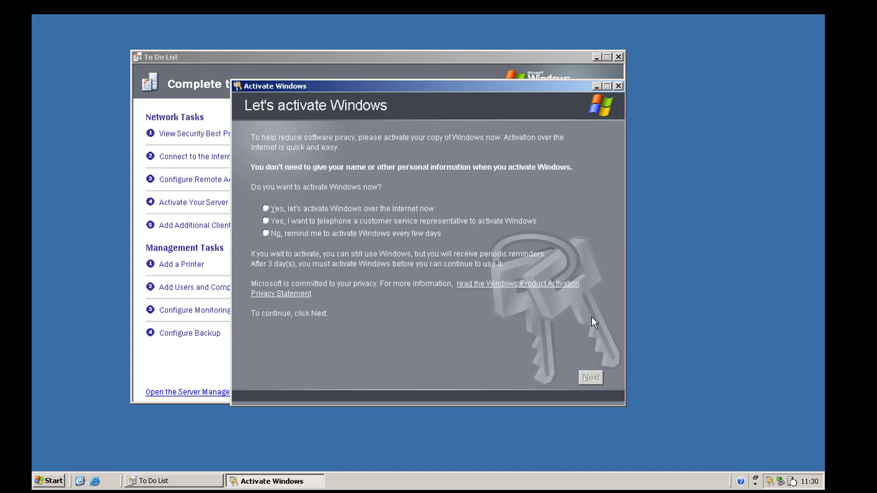
# - Attempt activation over the Internet without registering, then close the failed activation dialog
pyautogui.click(314, 210)
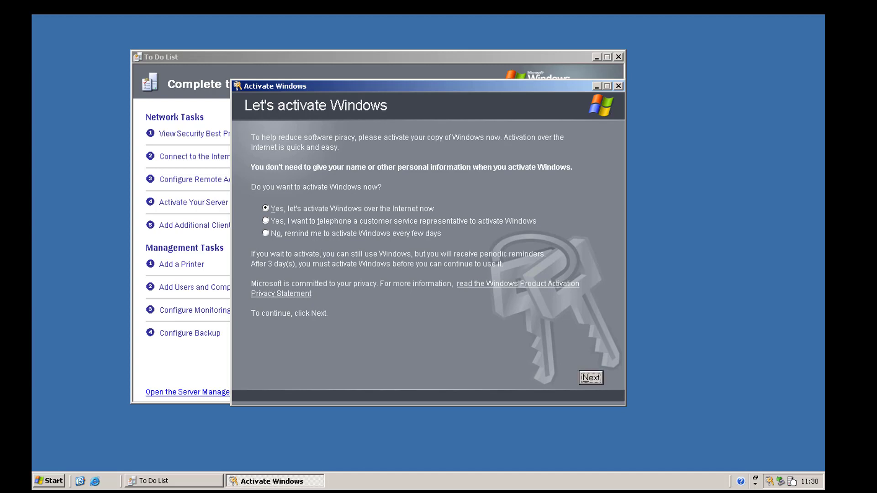
pyautogui.click(595, 375)
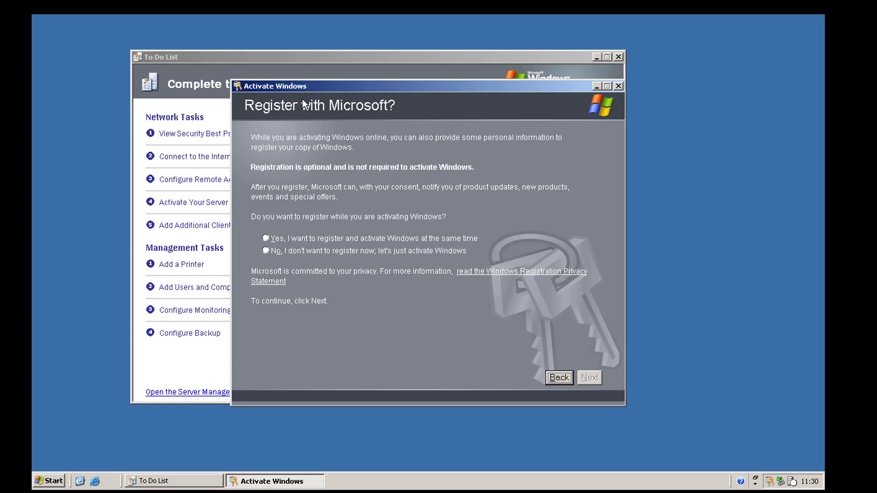
pyautogui.click(300, 253)
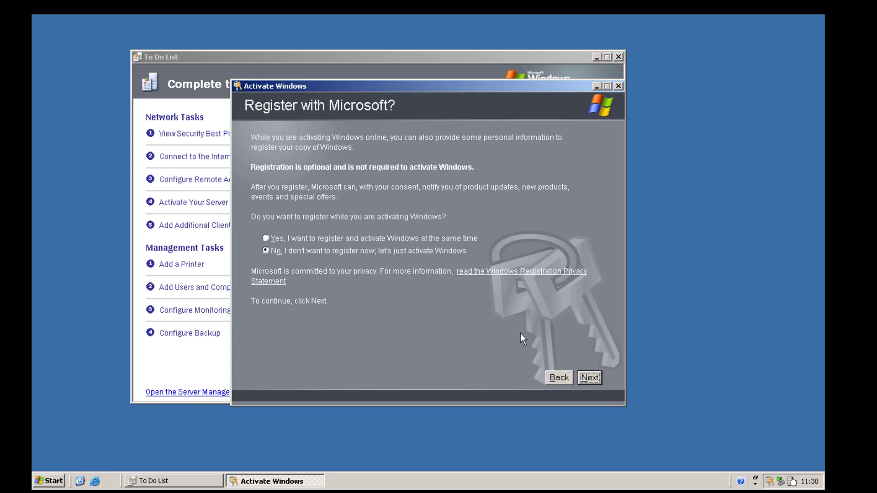
pyautogui.click(588, 376)
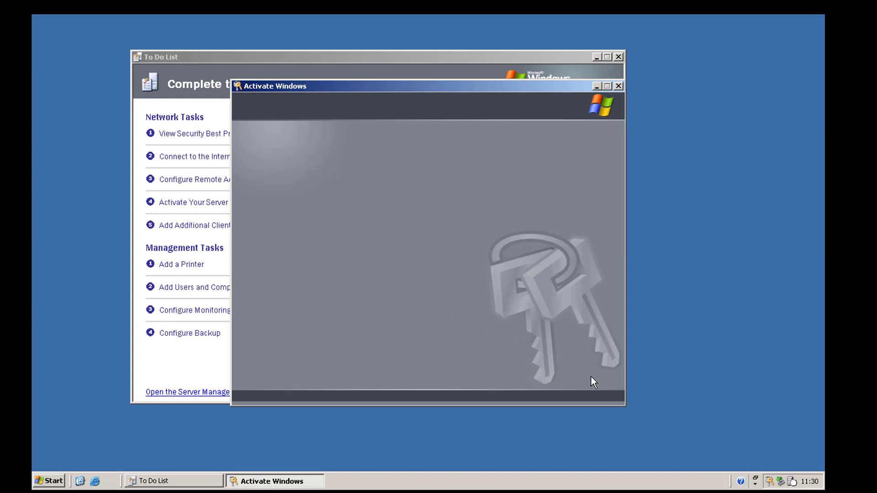
pyautogui.click(592, 380)
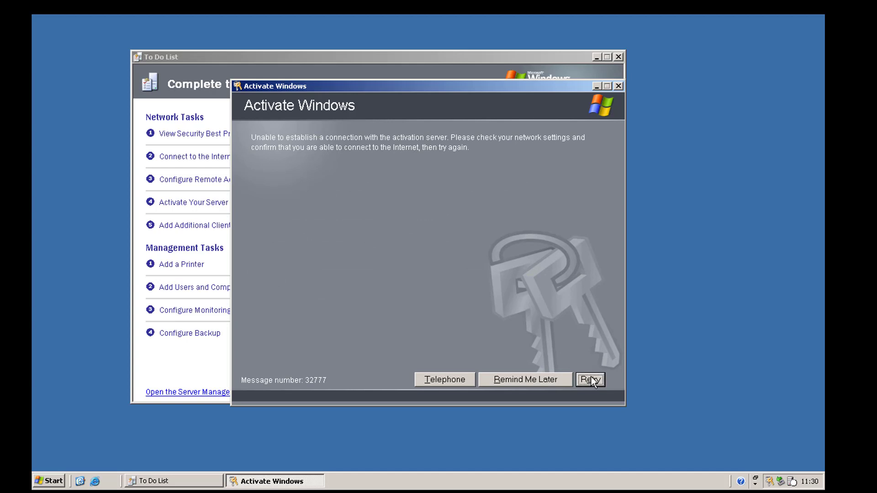
pyautogui.click(619, 86)
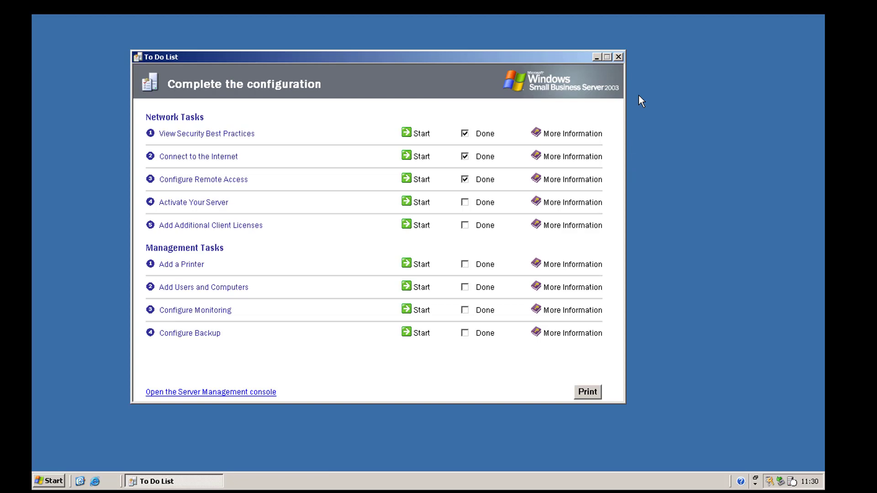
# - Mark Activate Your Server Done, then run Add License Wizard past the agreement, cancelling to restore CALs
pyautogui.click(466, 202)
pyautogui.click(416, 229)
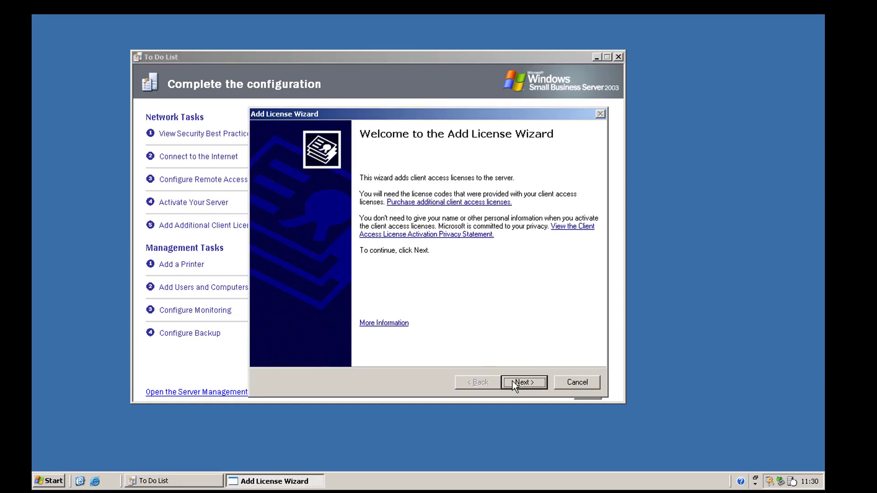
pyautogui.click(512, 380)
pyautogui.click(281, 284)
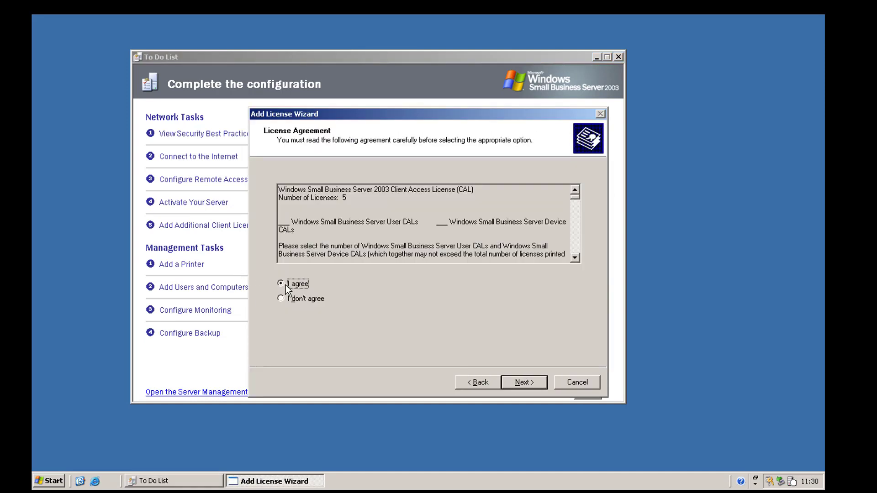
pyautogui.click(534, 386)
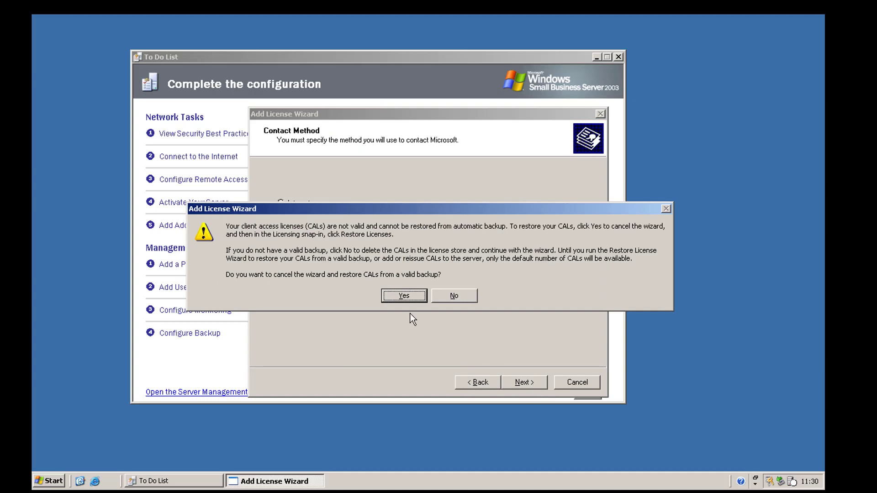
pyautogui.click(412, 297)
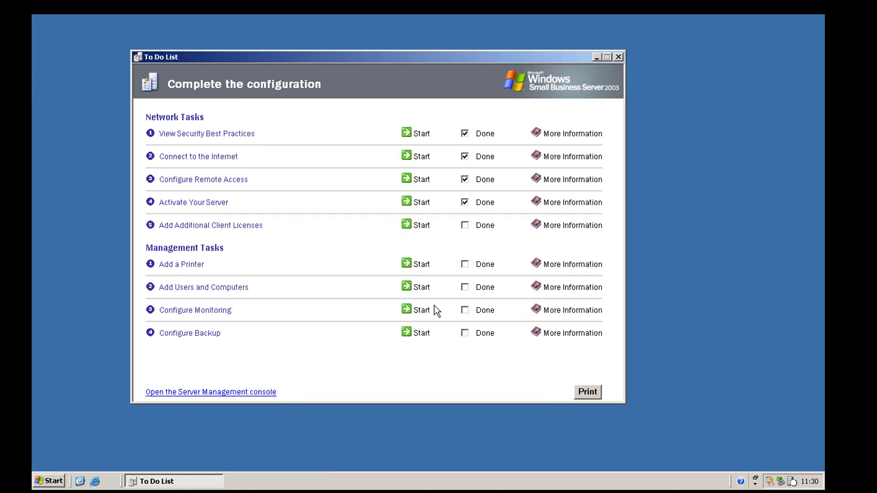
# - Check the Done box beside Add Additional Client Licenses on the To Do List
pyautogui.click(467, 227)
# - Begin adding a local printer with Plug and Play auto-detection turned off
pyautogui.click(420, 265)
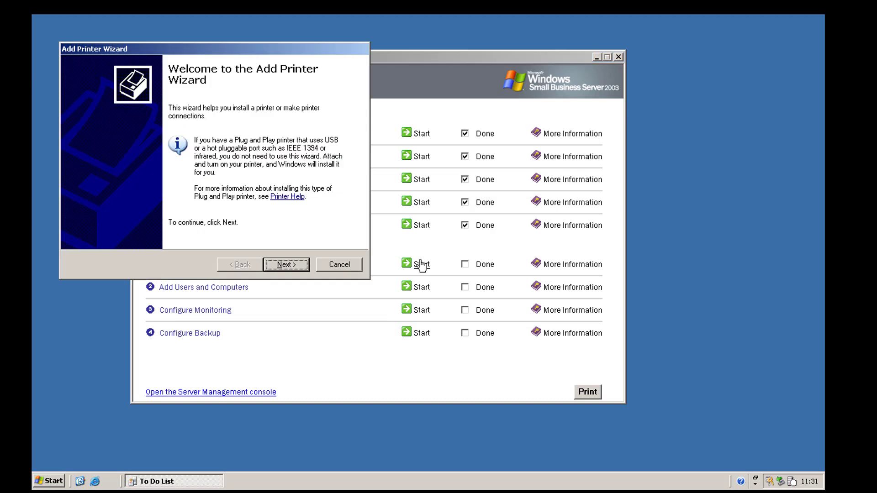
pyautogui.click(280, 266)
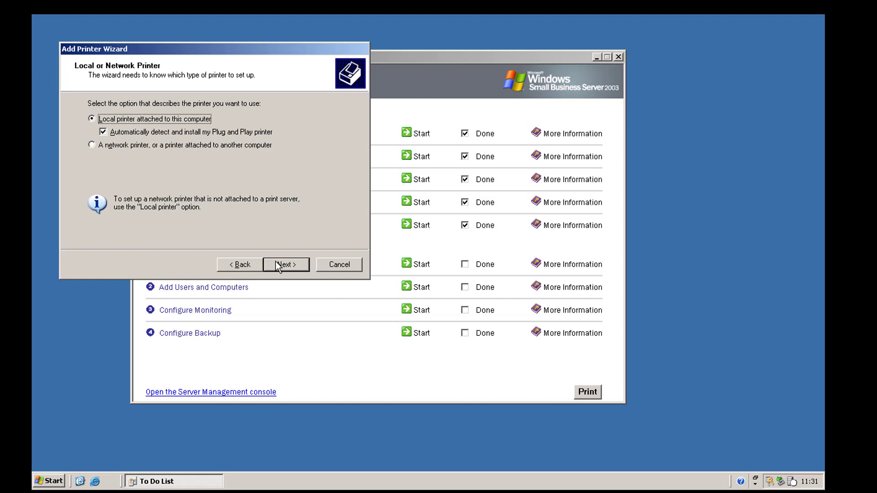
pyautogui.click(102, 132)
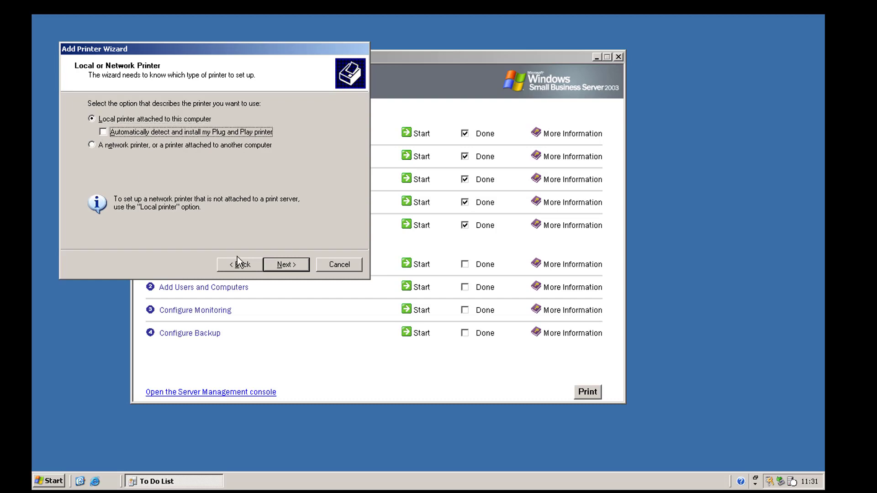
pyautogui.click(279, 271)
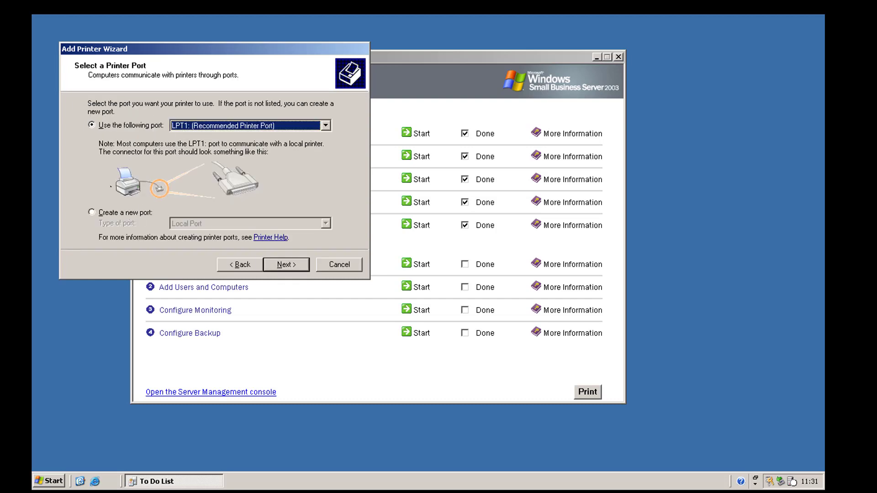
# - Create a Standard TCP/IP printer port for 192.168.128.31 with the Generic Network Card device type
pyautogui.click(112, 214)
pyautogui.click(203, 224)
pyautogui.click(204, 243)
pyautogui.click(269, 263)
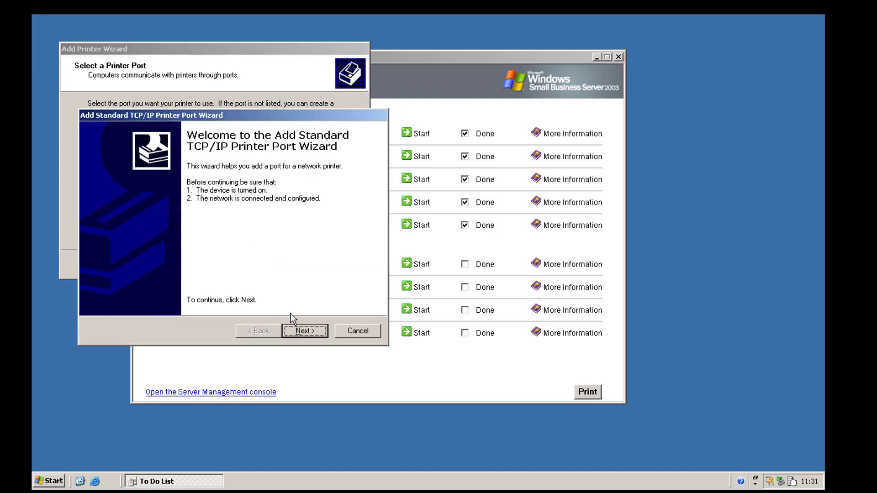
pyautogui.click(305, 331)
pyautogui.write('192.1')
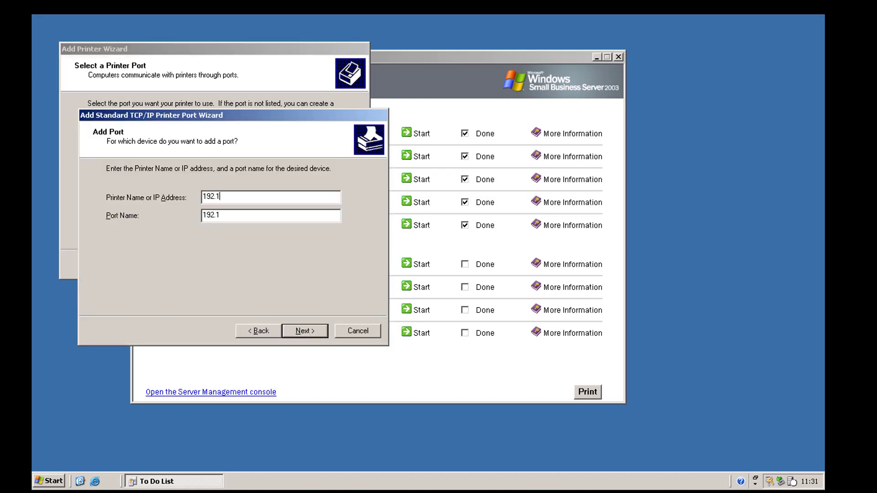
pyautogui.write('68.128.31')
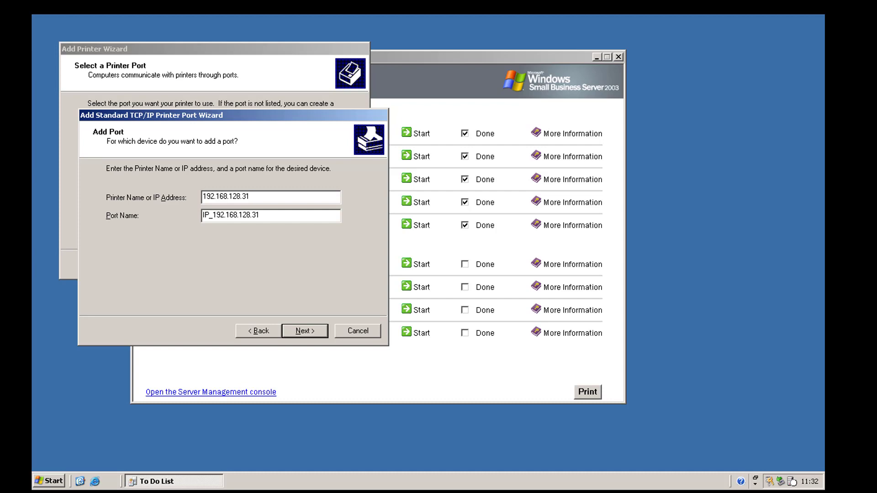
pyautogui.click(305, 330)
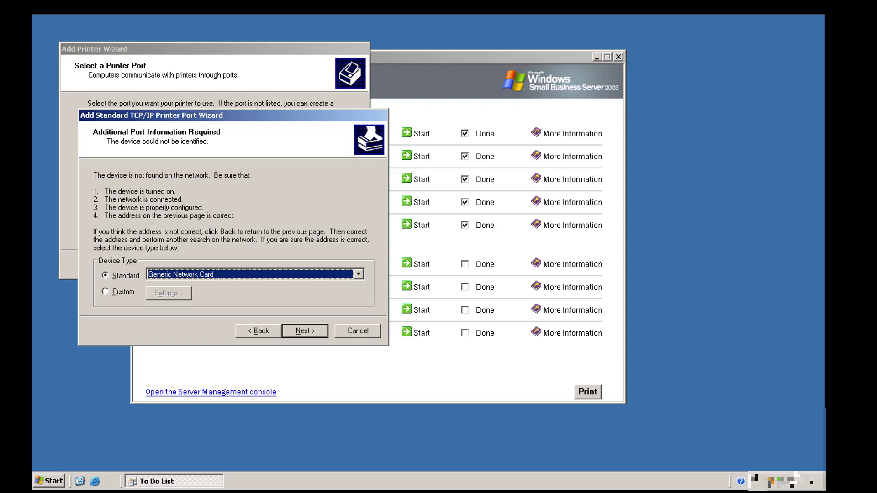
pyautogui.click(319, 332)
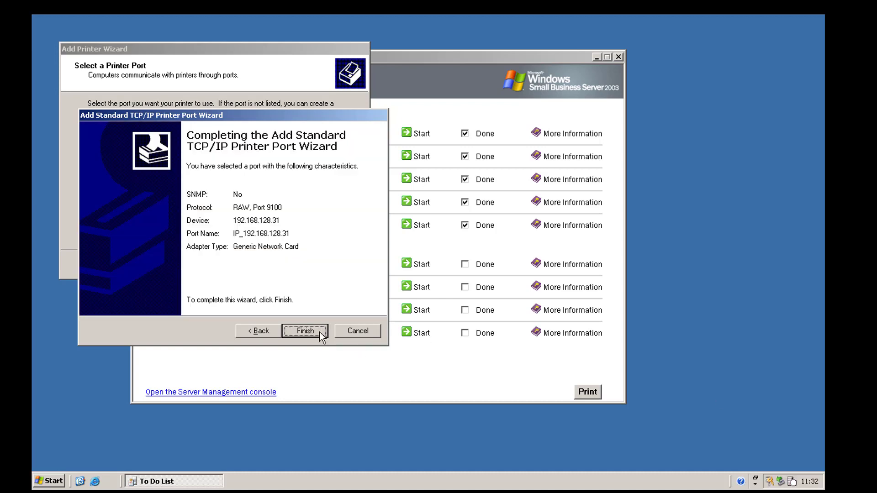
pyautogui.click(320, 332)
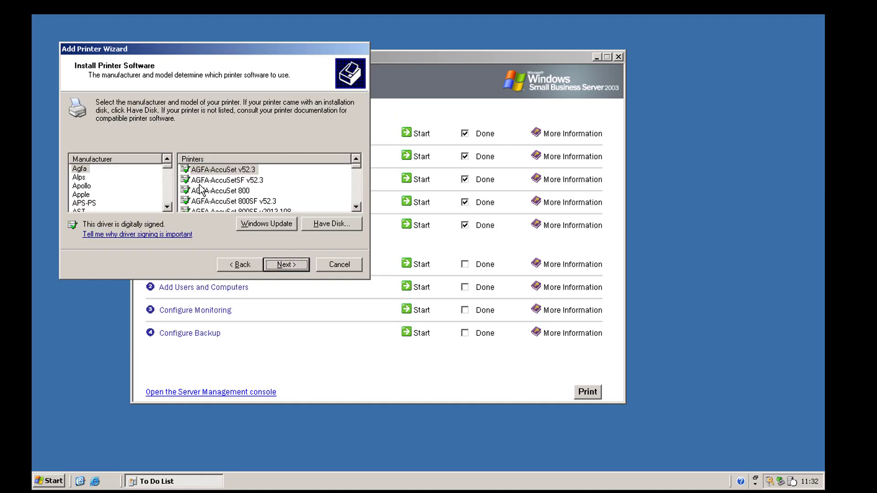
# - Choose the HP LaserJet 4000 Series PCL6 driver from the HP printer models
pyautogui.click(113, 185)
pyautogui.press('h')
pyautogui.click(204, 196)
pyautogui.scroll(-8, 204, 196)
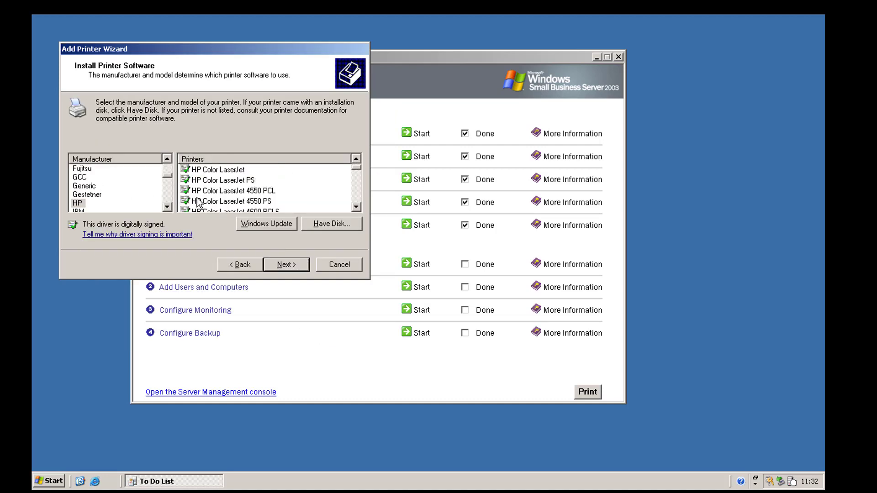
pyautogui.scroll(-10, 203, 196)
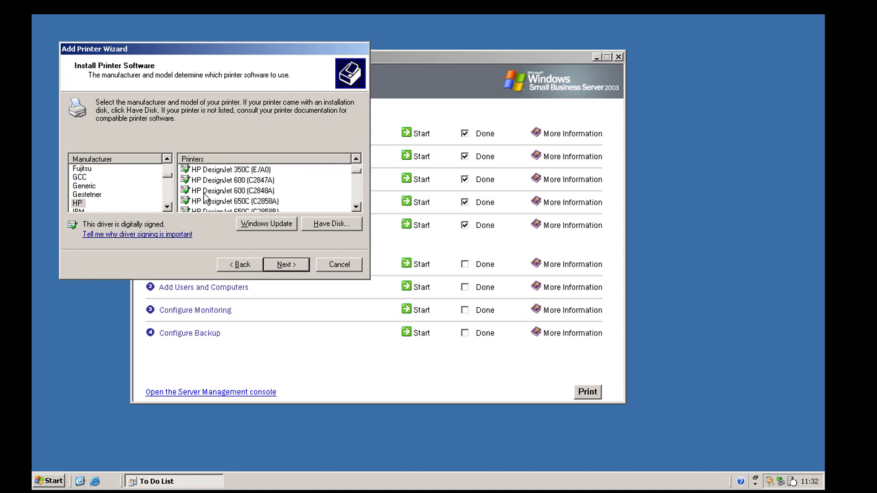
pyautogui.scroll(-10, 206, 195)
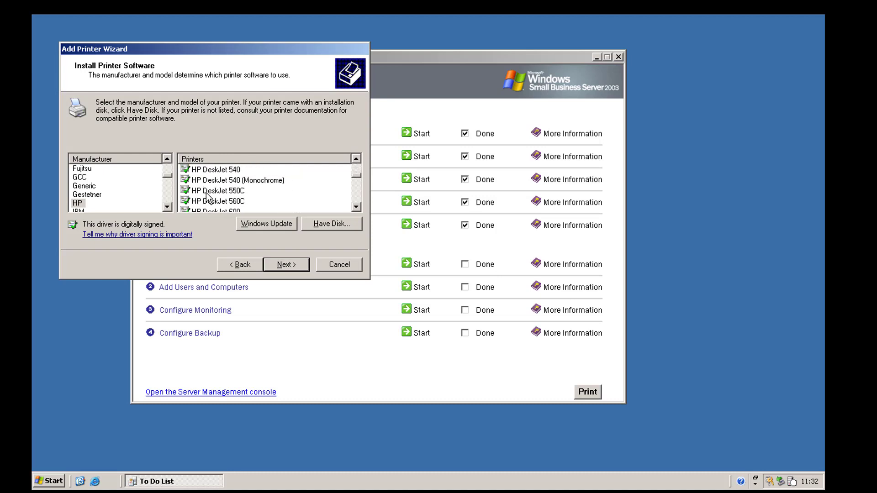
pyautogui.scroll(-10, 206, 194)
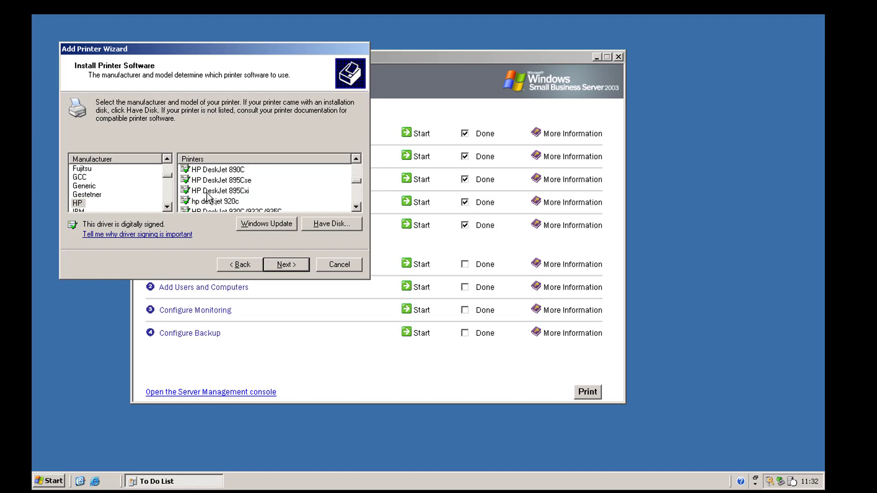
pyautogui.scroll(-10, 207, 194)
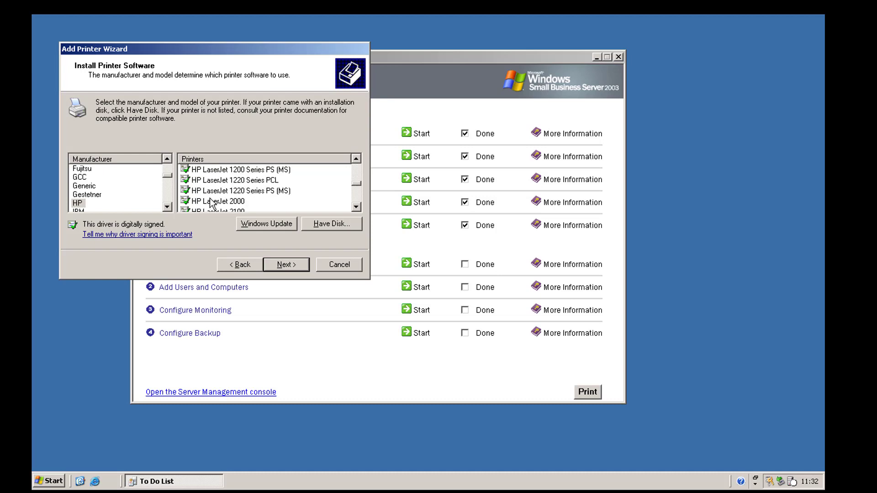
pyautogui.scroll(1, 211, 201)
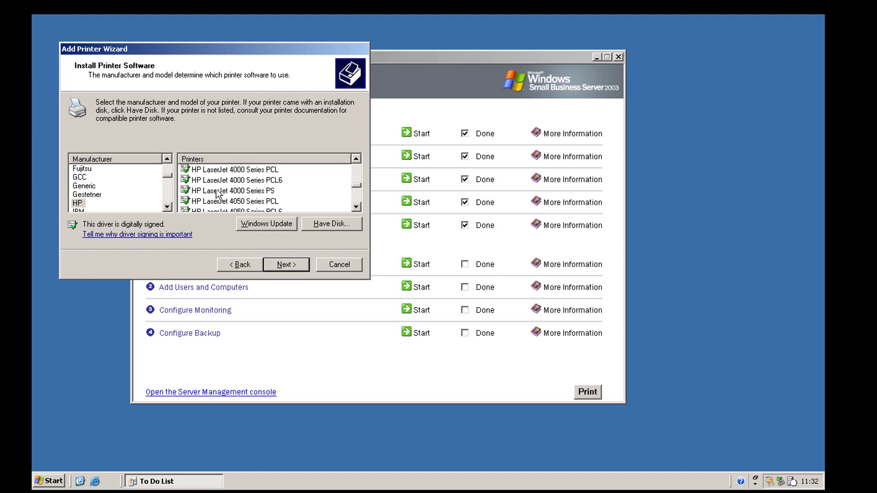
pyautogui.click(227, 180)
pyautogui.click(291, 264)
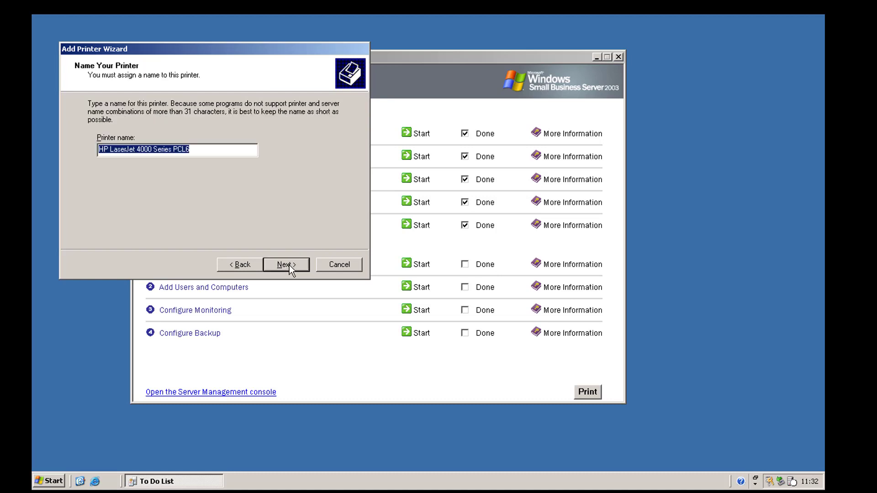
# - Name it Office Printer, share as Office, set location Office Side desk, finish without a test page
pyautogui.write('Office Printe')
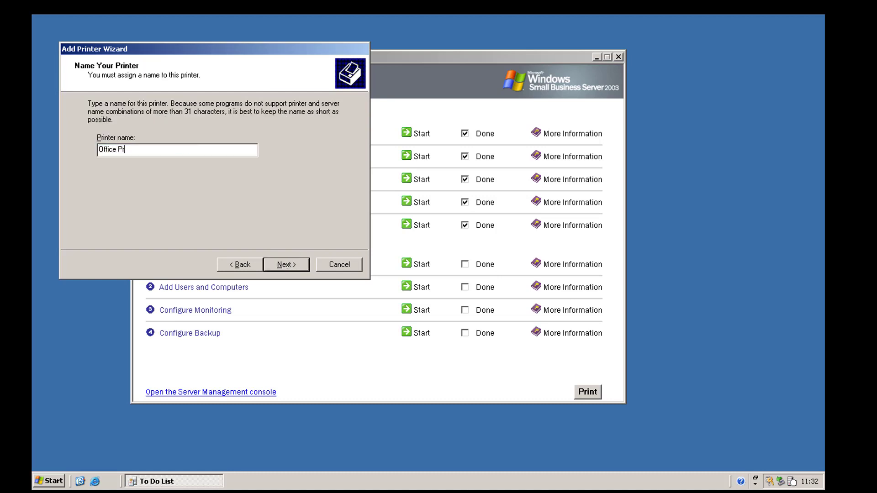
pyautogui.click(289, 265)
pyautogui.click(206, 151)
pyautogui.press('BackSpace')
pyautogui.press('BackSpace')
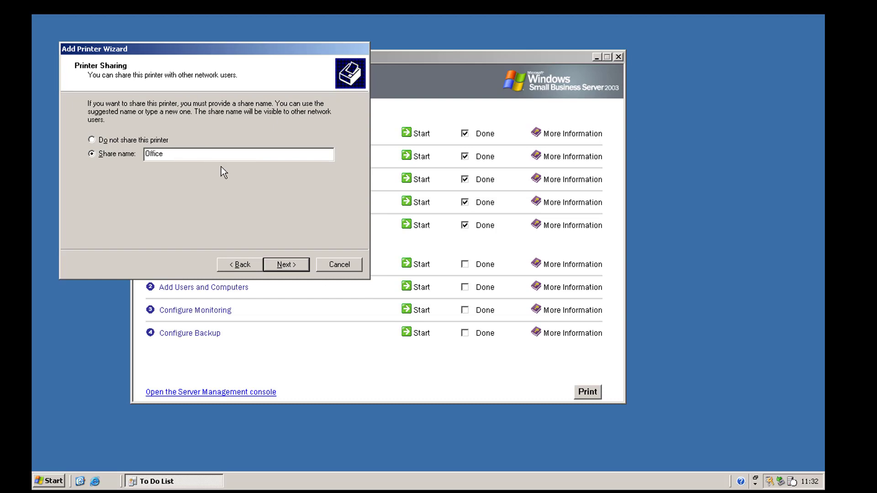
pyautogui.press('Return')
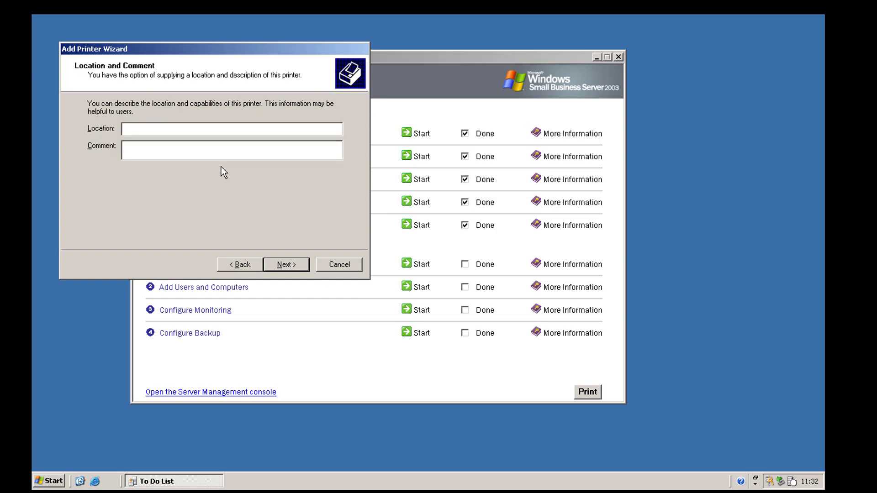
pyautogui.write('Office Side desk')
pyautogui.click(287, 270)
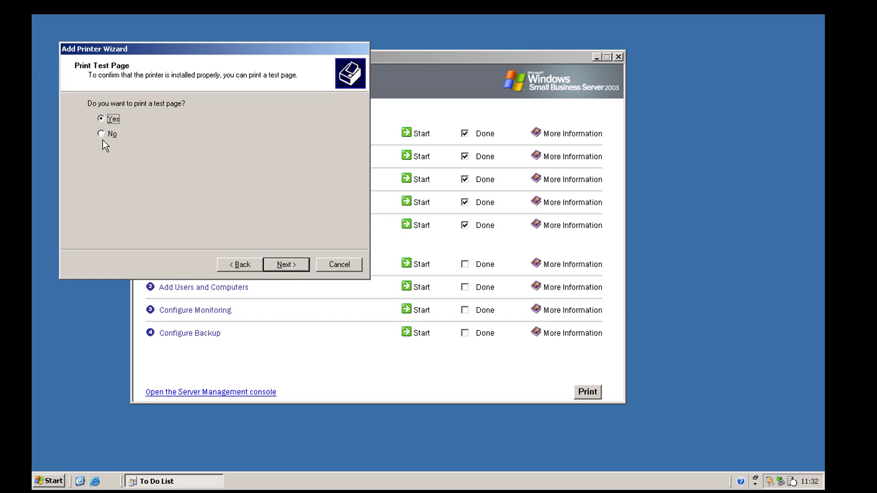
pyautogui.click(284, 266)
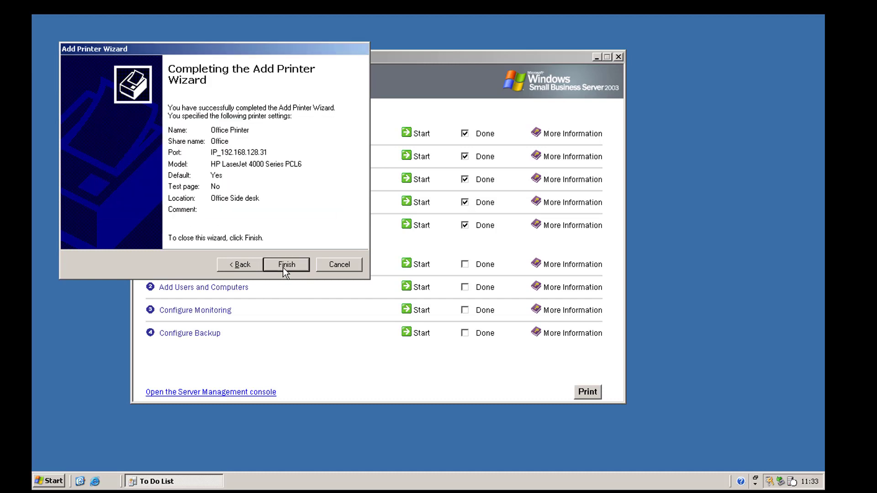
pyautogui.click(284, 267)
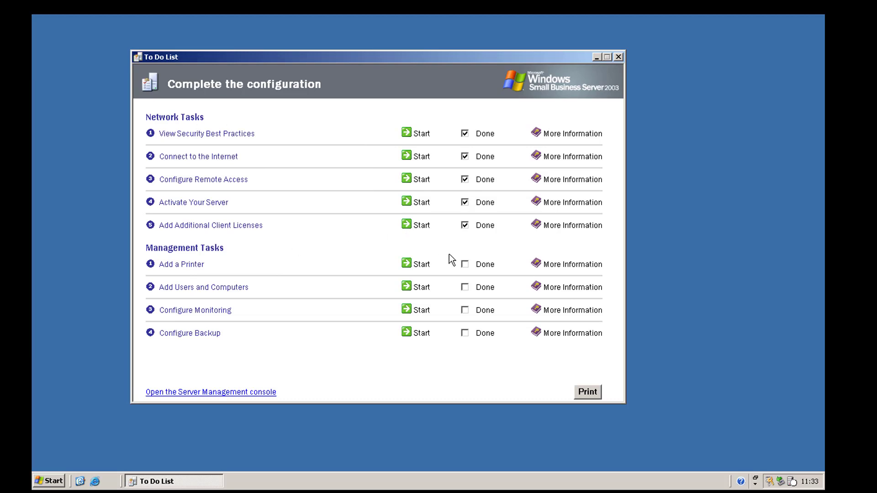
# - Mark Add a Printer done and start the Add Users wizard using the User Template
pyautogui.click(483, 266)
pyautogui.click(421, 288)
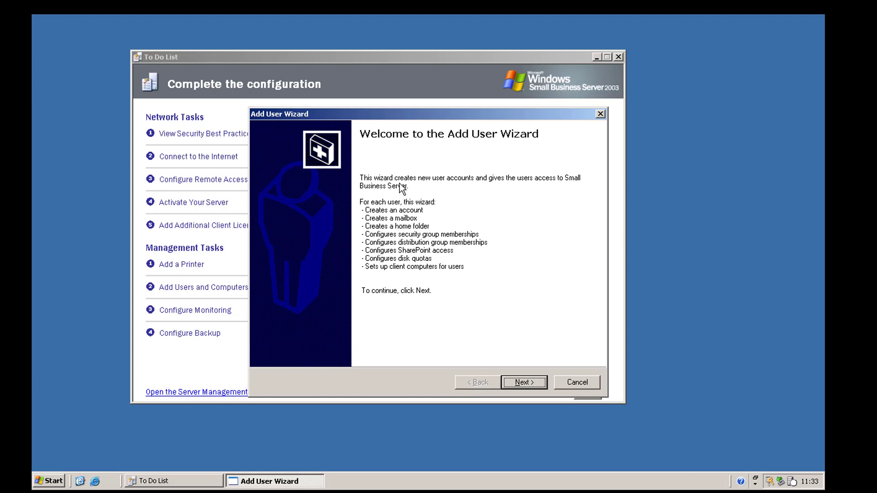
pyautogui.click(514, 383)
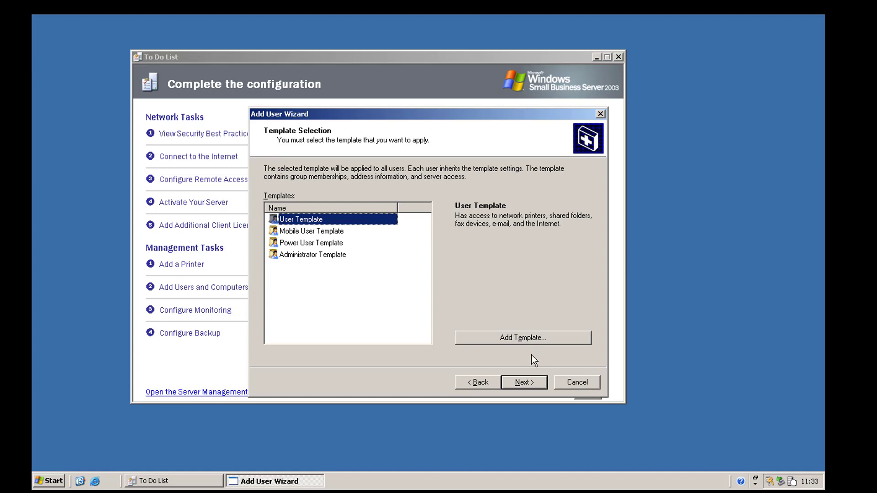
pyautogui.click(525, 383)
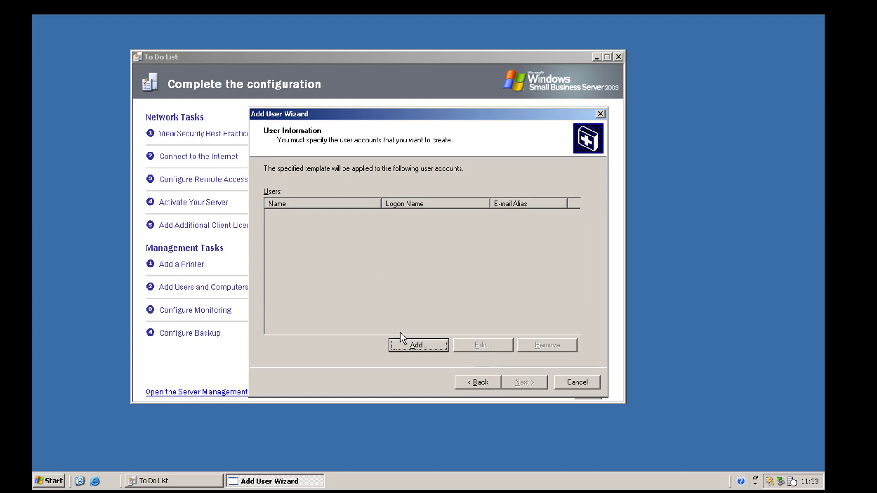
# - Add a new user with first and last name, initial-plus-surname logon name, telephone number and password
pyautogui.click(402, 342)
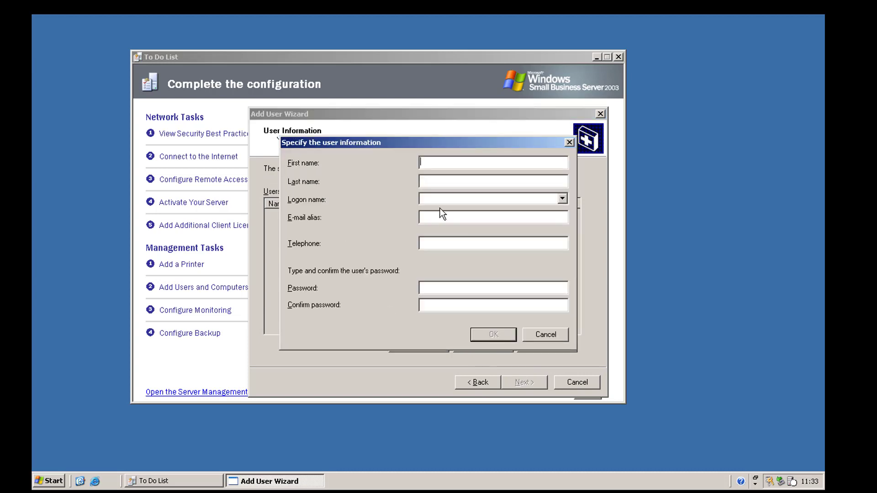
pyautogui.press('Tab')
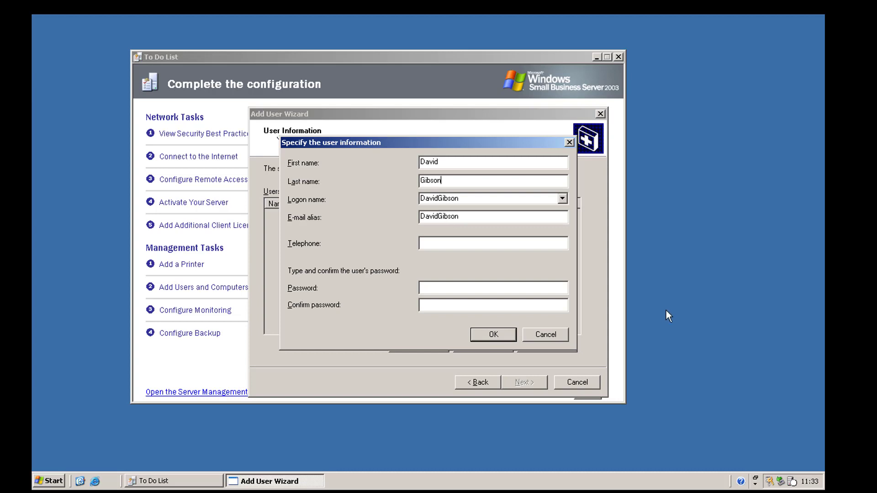
pyautogui.press('Tab')
pyautogui.click(561, 199)
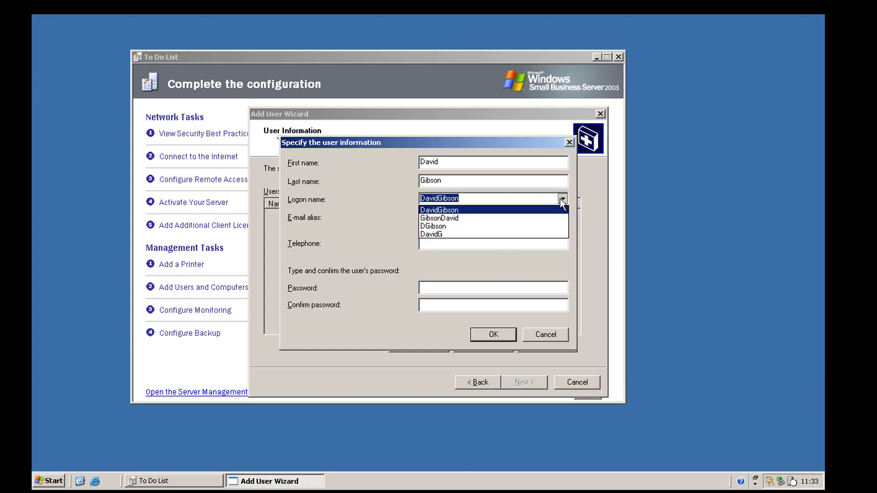
pyautogui.click(456, 225)
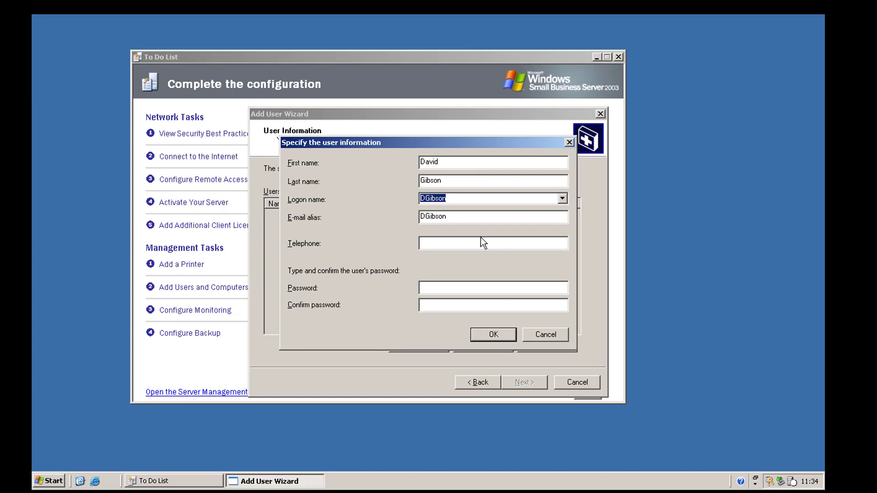
pyautogui.click(455, 289)
pyautogui.click(480, 246)
pyautogui.write('345345345')
pyautogui.click(440, 287)
pyautogui.write('********')
pyautogui.press('Tab')
pyautogui.write('********')
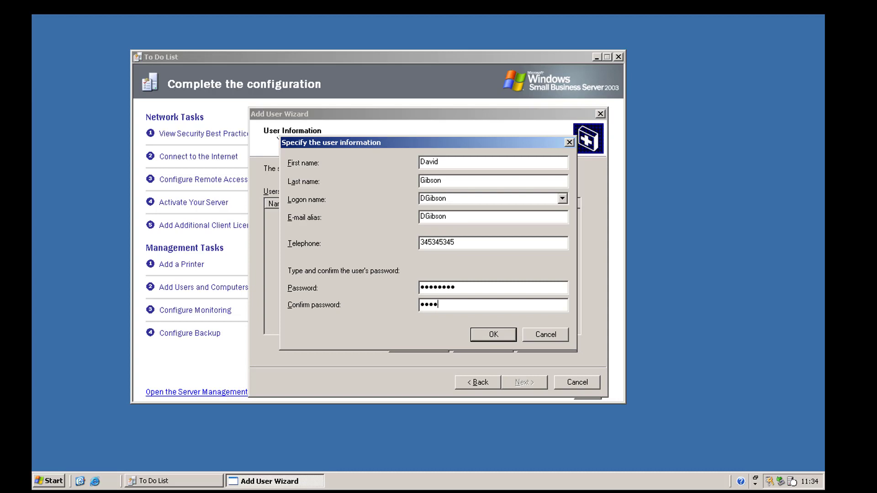
pyautogui.press('Return')
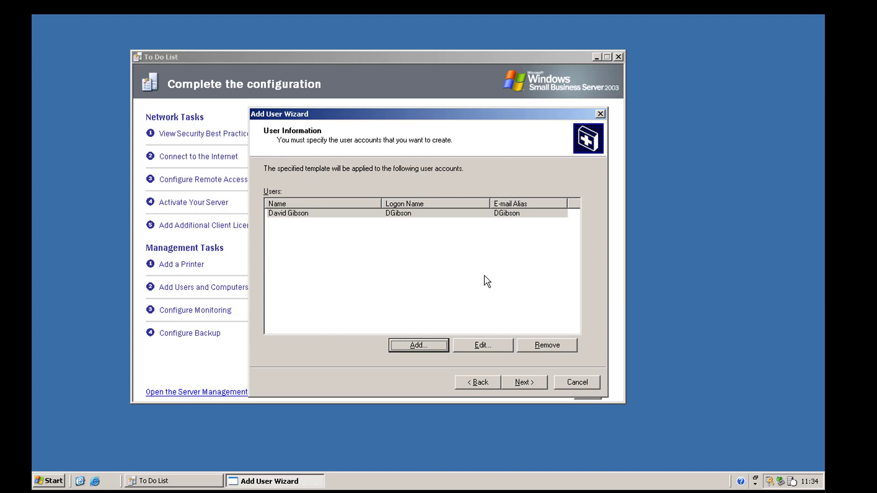
# - Choose to set up client computers now and rename the suggested computer account to DCPC-01
pyautogui.click(532, 385)
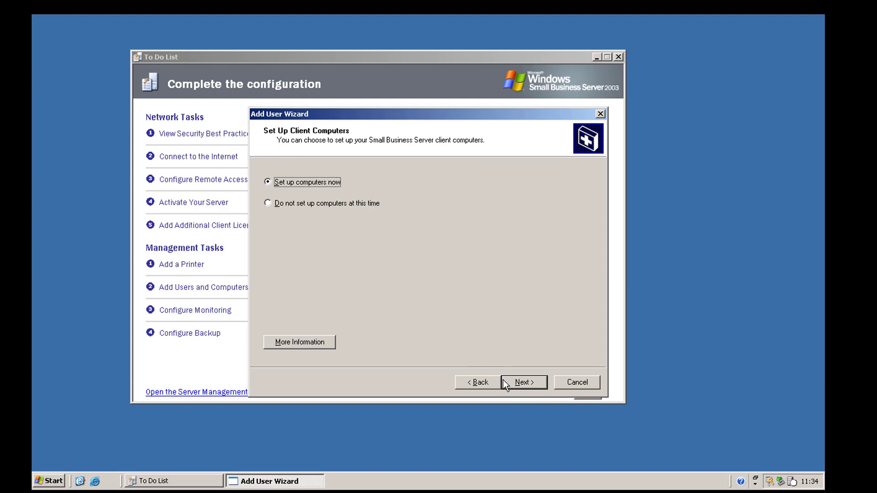
pyautogui.click(527, 381)
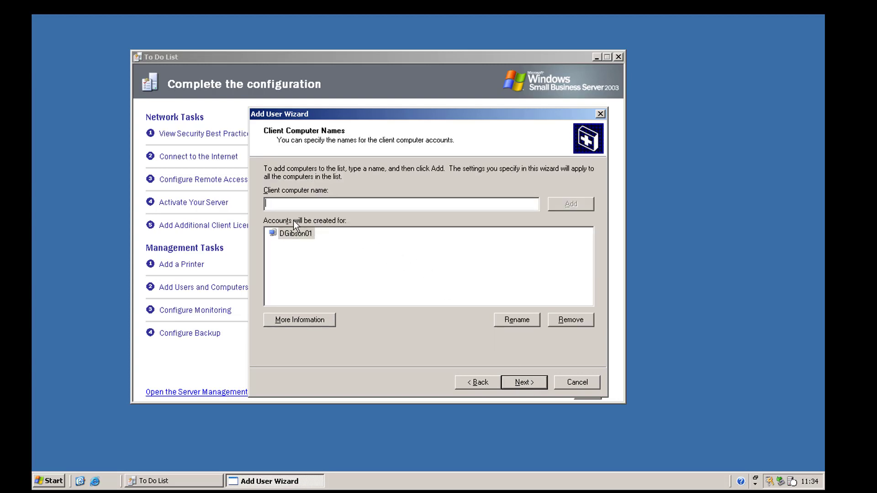
pyautogui.click(278, 232)
pyautogui.click(523, 320)
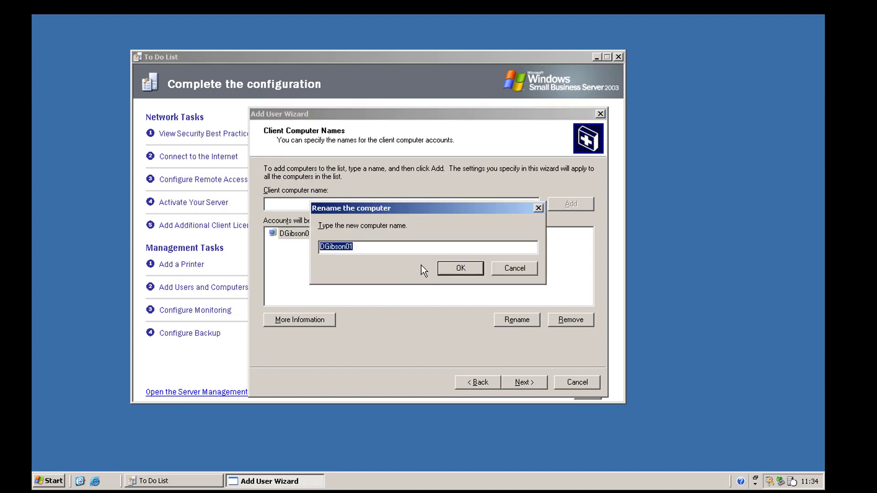
pyautogui.write('DCPC-01')
pyautogui.press('Return')
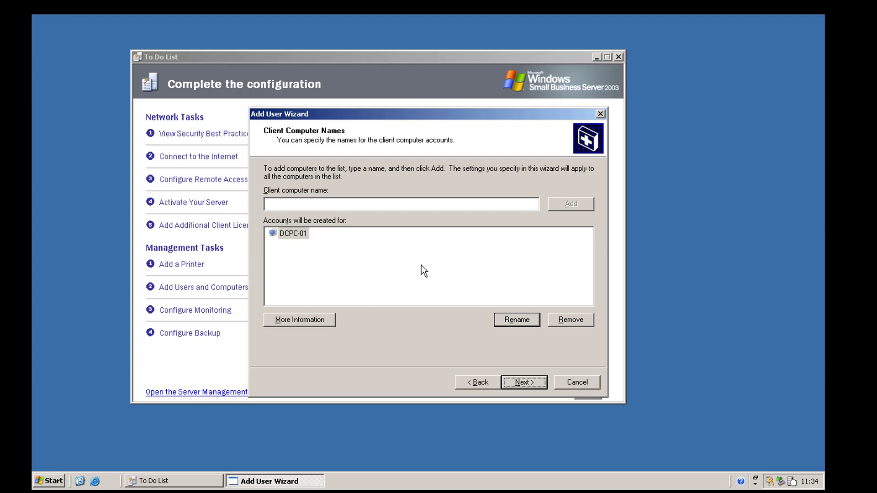
pyautogui.click(294, 234)
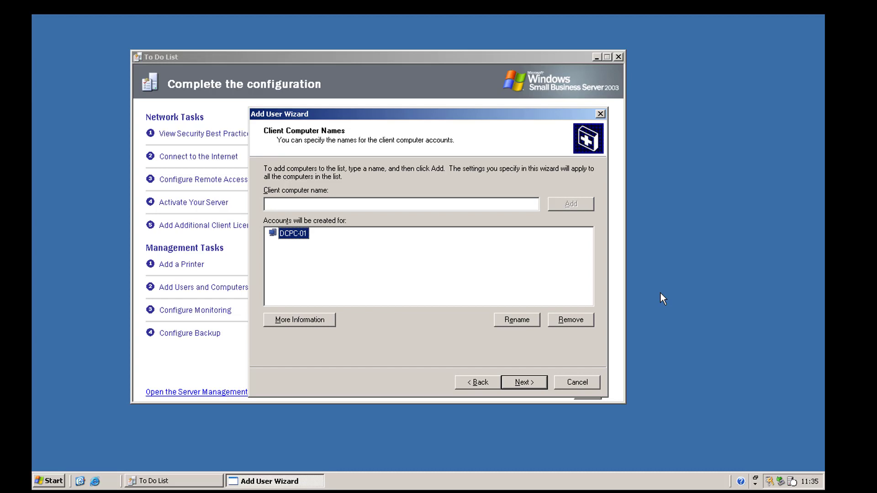
# - Review the advanced client computer setting descriptions and close them without changes
pyautogui.click(539, 386)
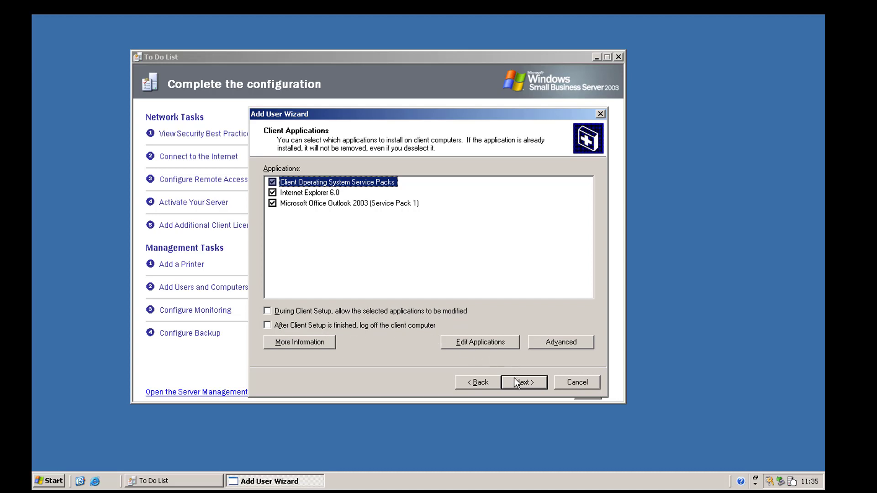
pyautogui.click(553, 346)
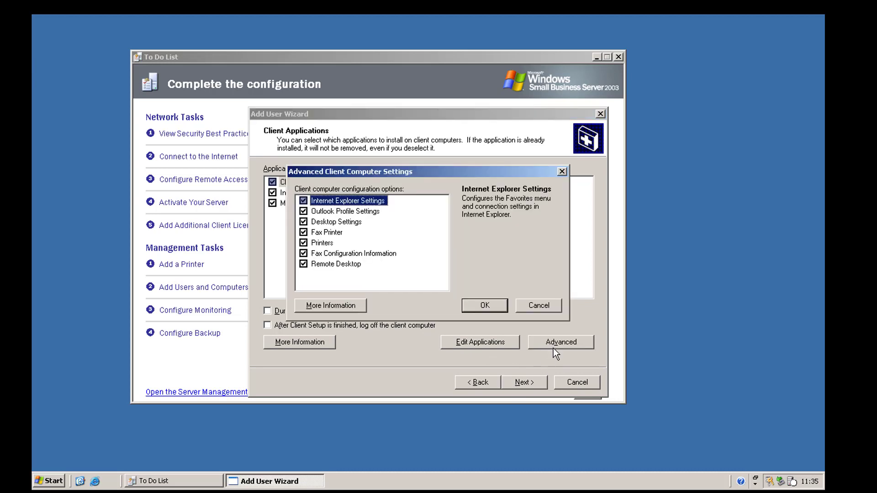
pyautogui.click(330, 213)
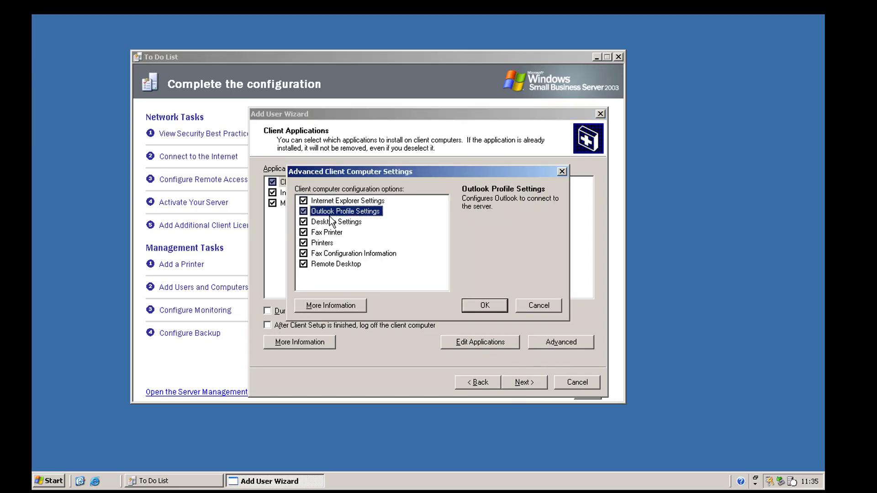
pyautogui.click(330, 219)
pyautogui.click(327, 240)
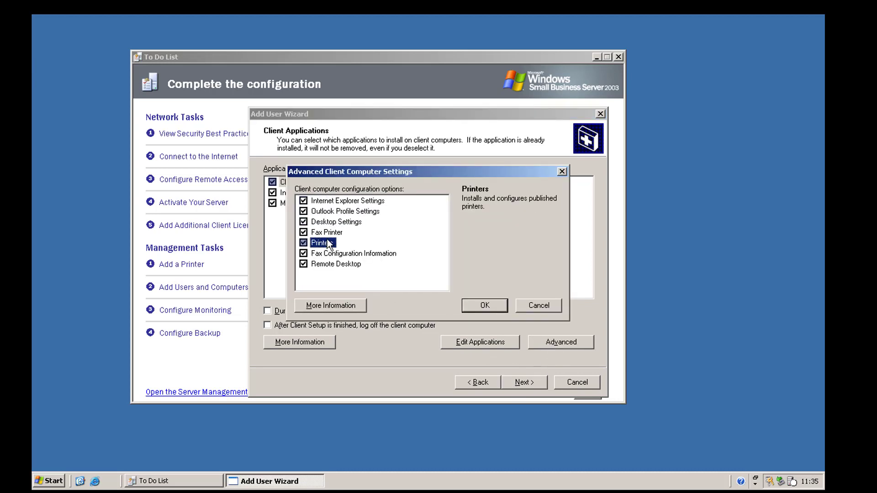
pyautogui.click(327, 255)
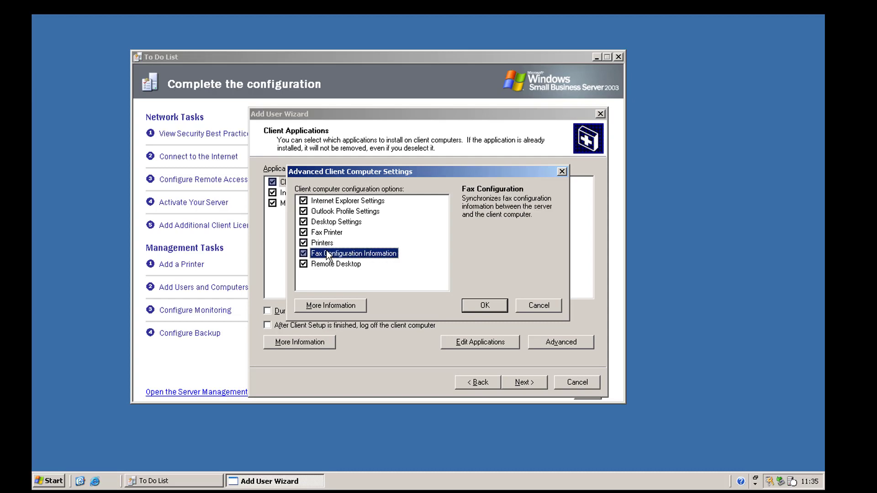
pyautogui.click(525, 306)
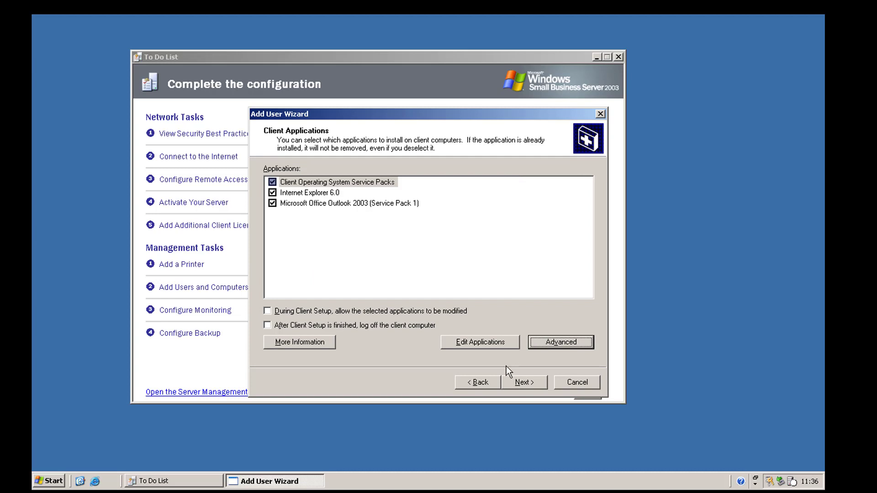
# - Leave the client applications list unchanged and move on to the mobile client options
pyautogui.click(479, 341)
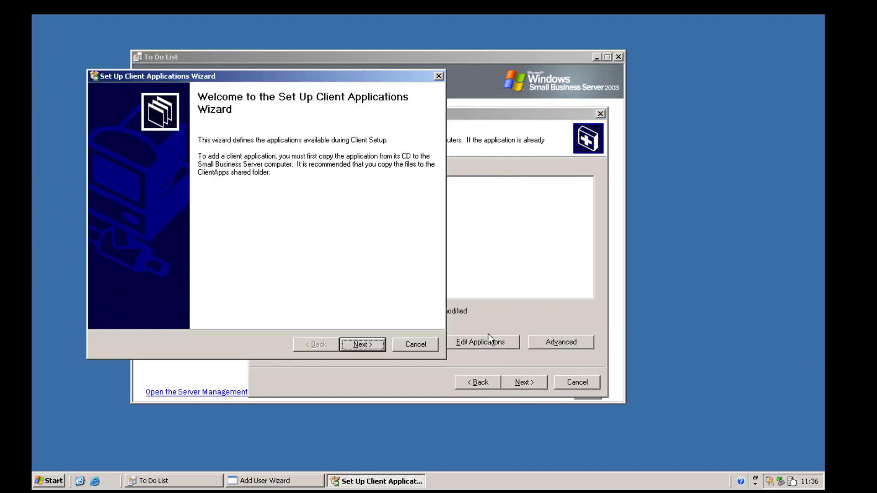
pyautogui.click(416, 344)
pyautogui.click(408, 279)
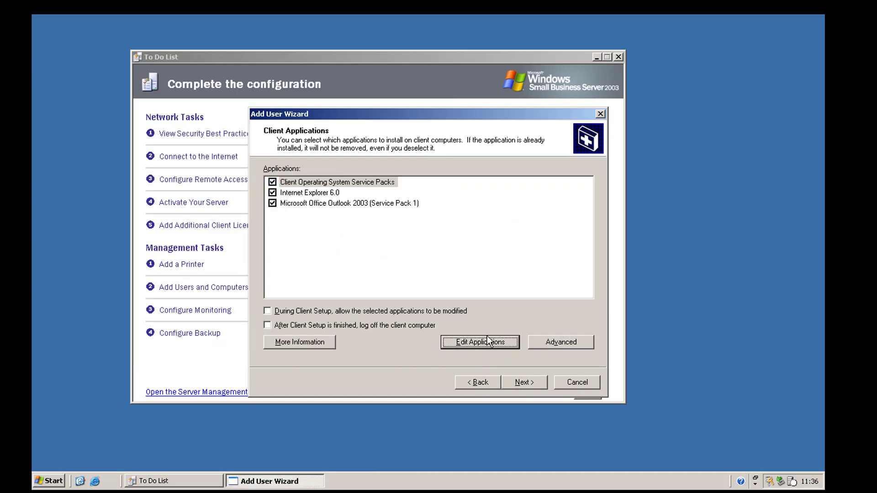
pyautogui.click(524, 381)
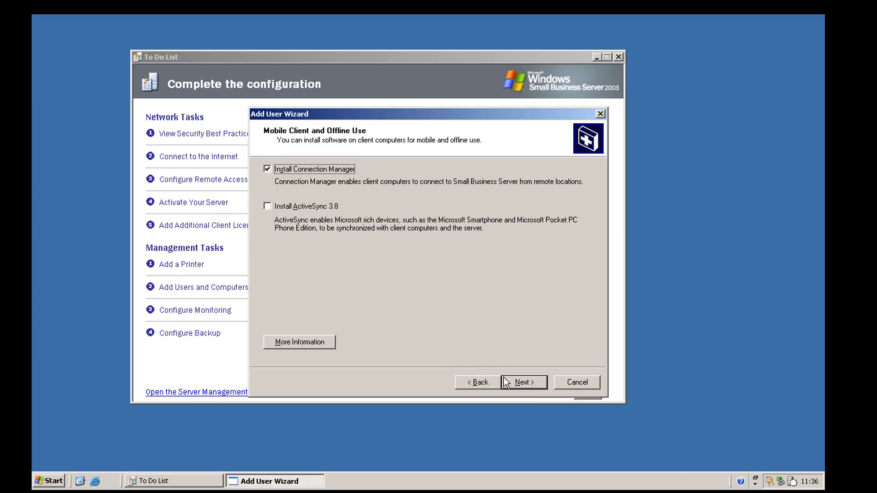
# - Keep Connection Manager included, acknowledge its notice, and finish creating the user accounts
pyautogui.click(519, 382)
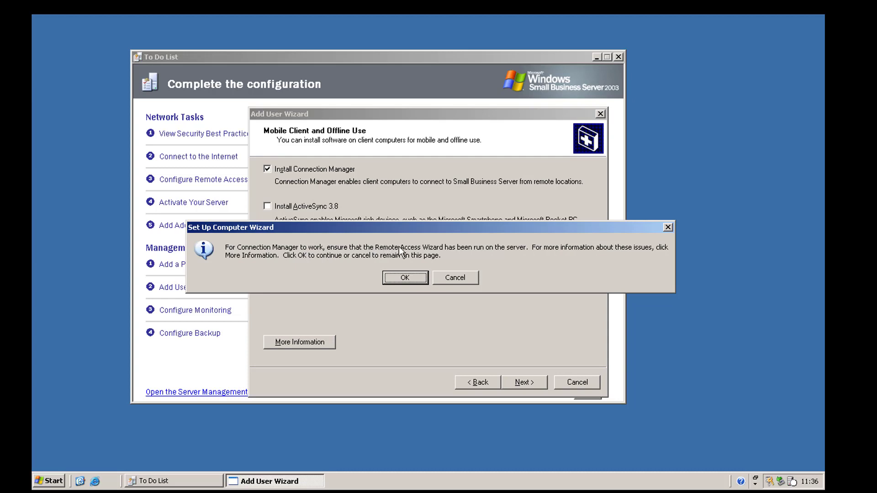
pyautogui.click(411, 273)
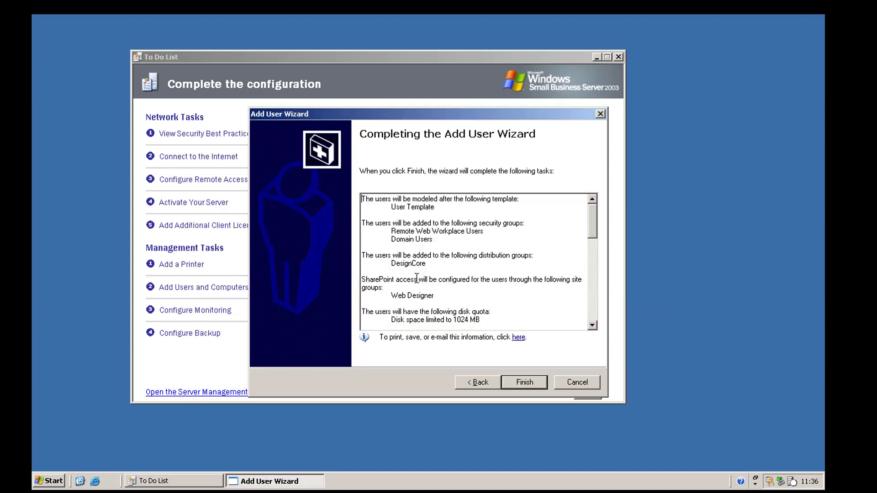
pyautogui.click(533, 382)
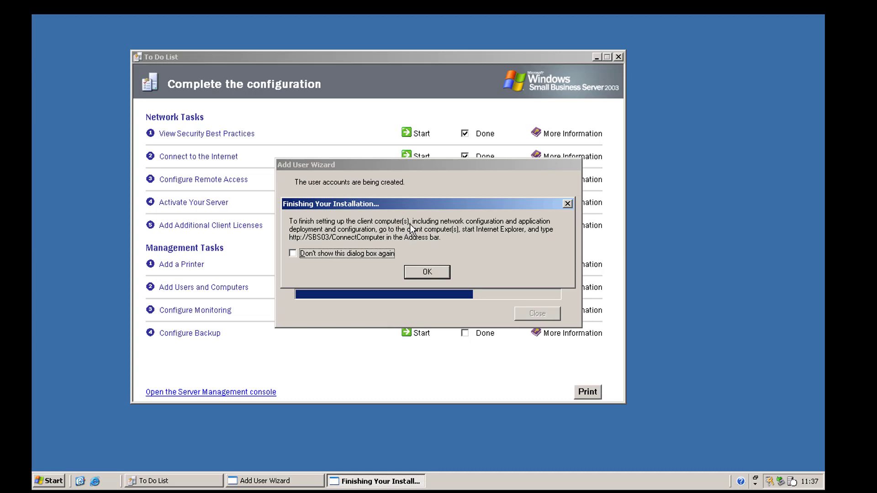
# - Close the completed Add User Wizard without rerunning it and tick Done for Add Users and Computers
pyautogui.click(421, 273)
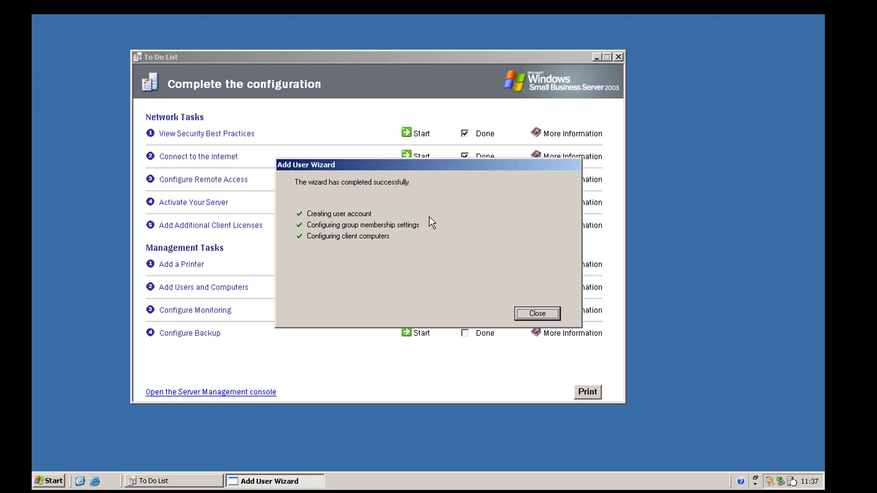
pyautogui.click(544, 314)
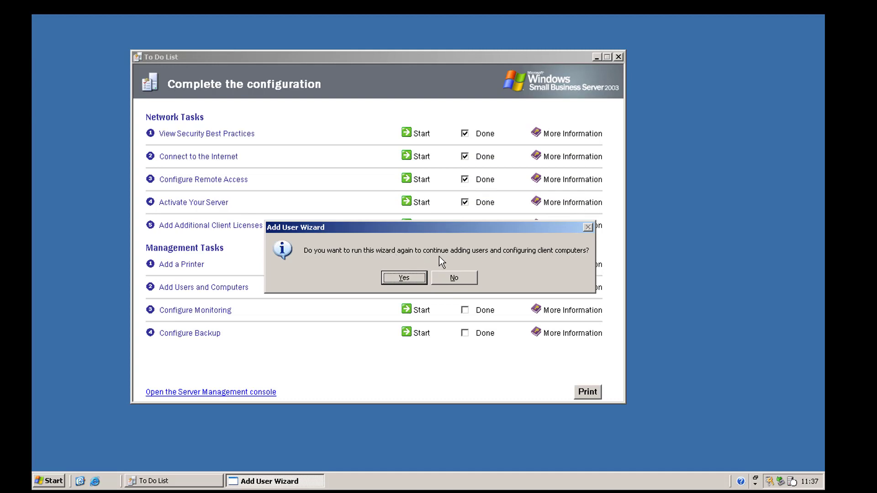
pyautogui.click(453, 279)
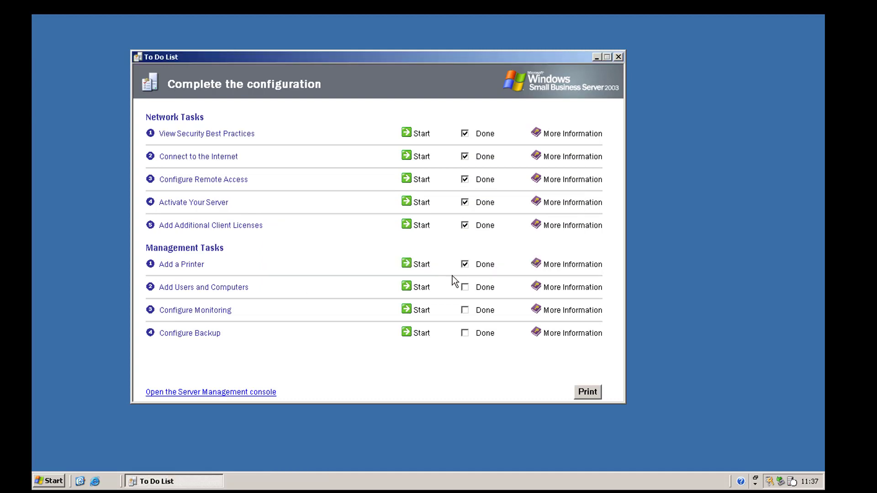
pyautogui.click(477, 289)
# - Launch Configure Monitoring and enable daily performance report e-mails plus the Server Management usage report
pyautogui.click(429, 312)
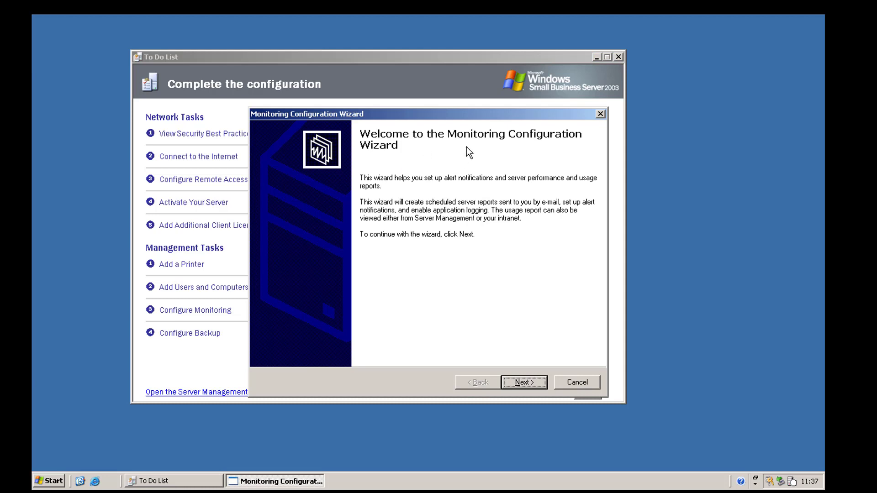
pyautogui.click(518, 384)
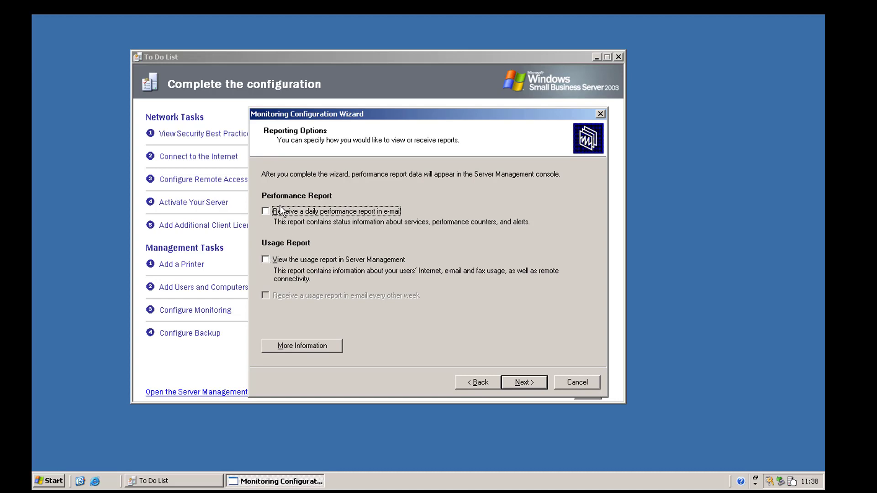
pyautogui.click(281, 213)
pyautogui.click(281, 259)
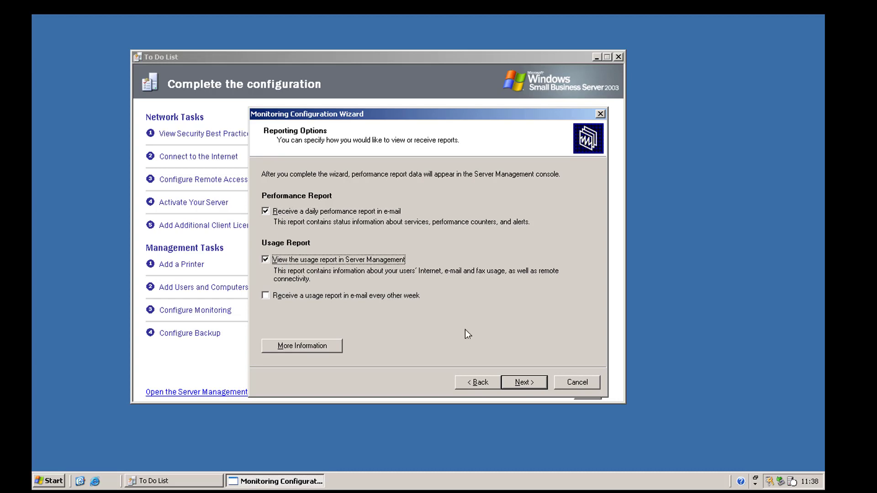
pyautogui.click(518, 381)
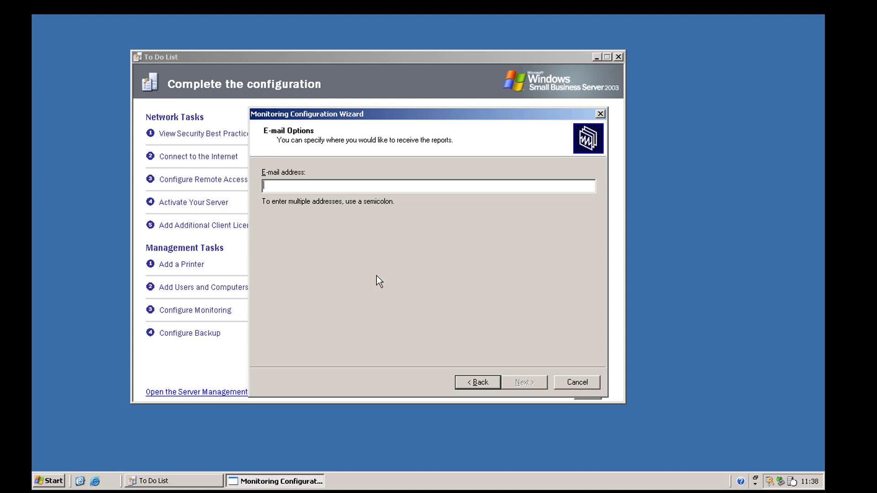
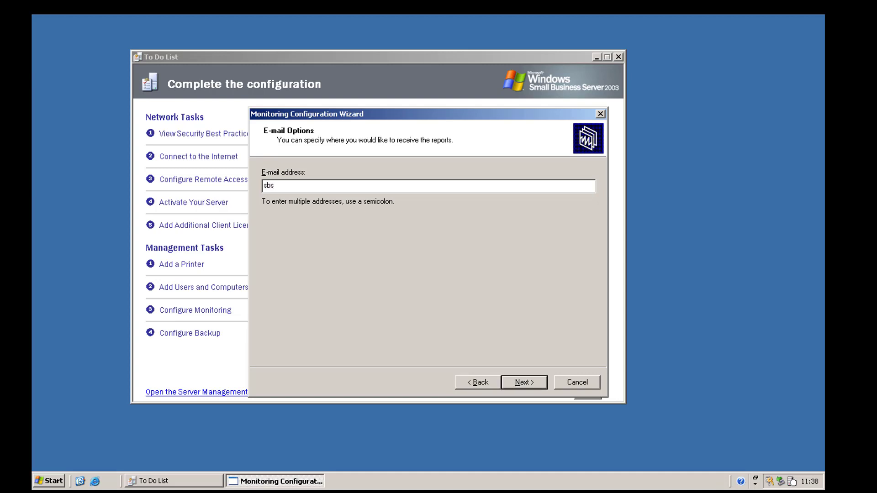
# - Enter the administrator's e-mail address as the recipient for monitoring reports
pyautogui.press('Return')
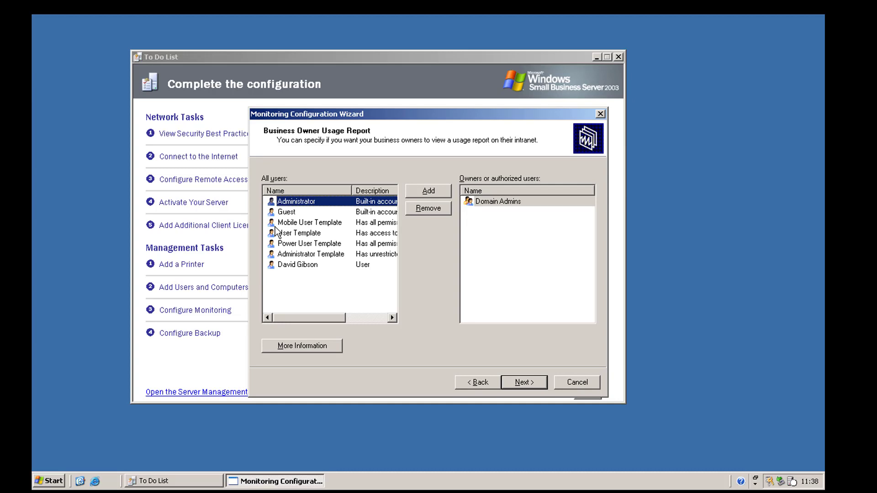
# - Let the newly added user view usage reports, leaving e-mailed performance alerts off
pyautogui.click(288, 265)
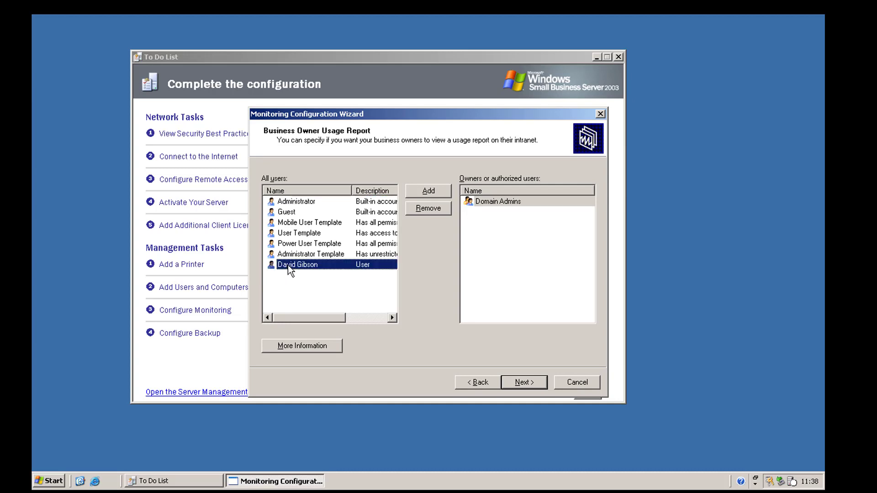
pyautogui.click(418, 194)
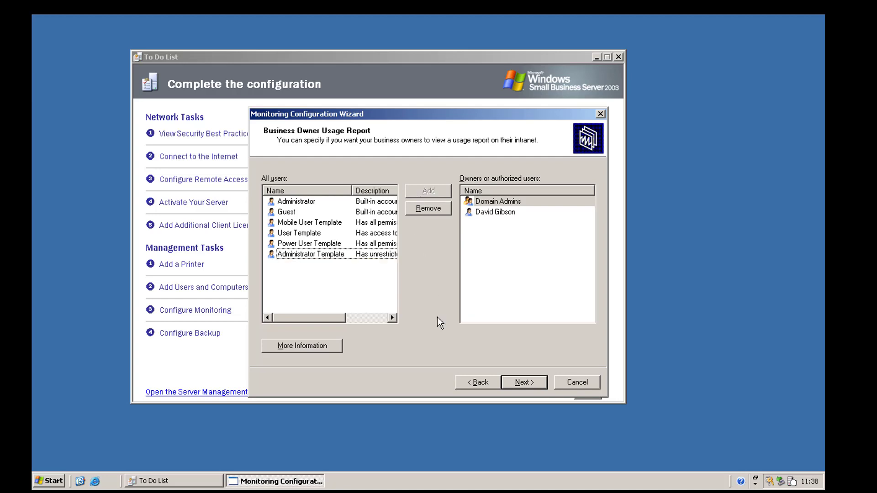
pyautogui.click(520, 387)
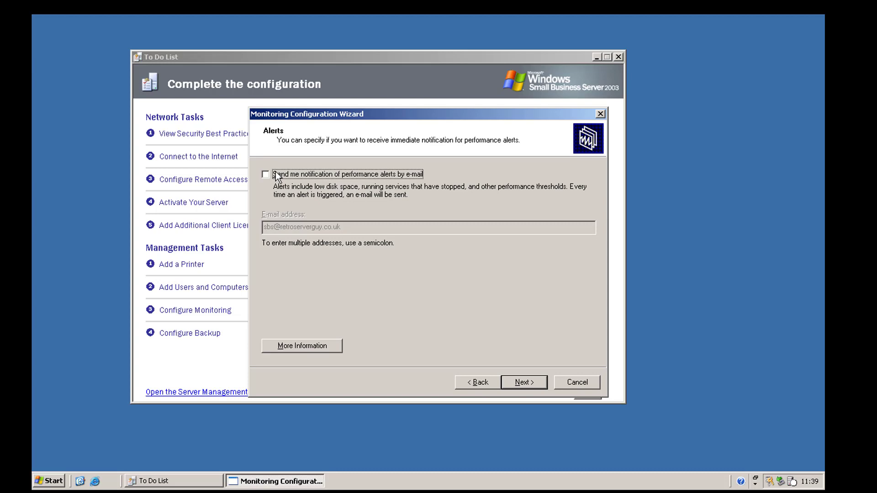
pyautogui.click(518, 384)
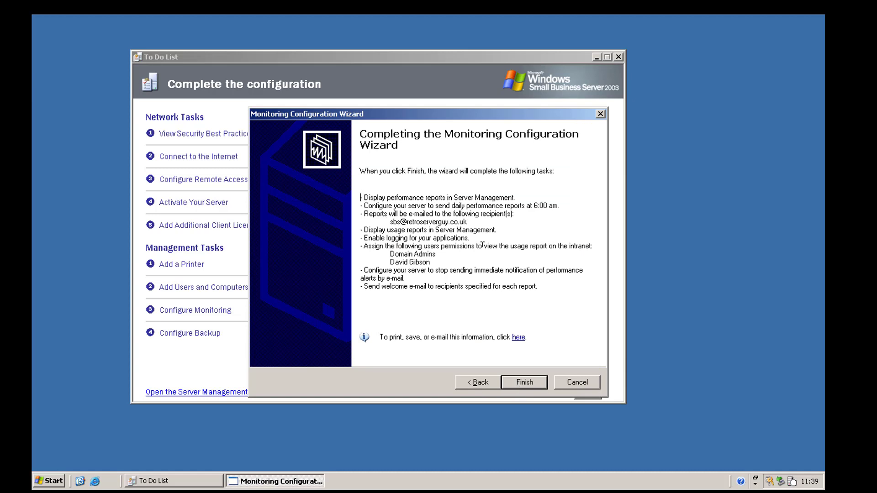
# - Apply the monitoring configuration, close the wizard, and mark Configure Monitoring as done
pyautogui.click(531, 381)
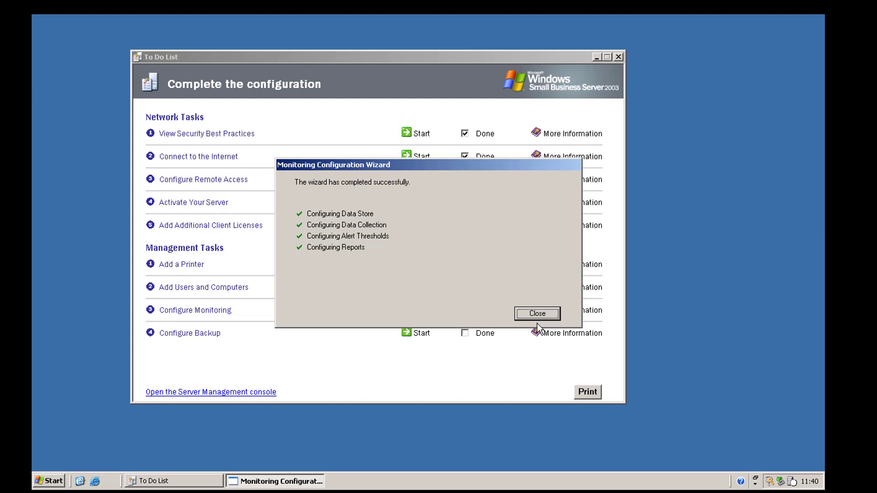
pyautogui.click(537, 315)
pyautogui.click(467, 310)
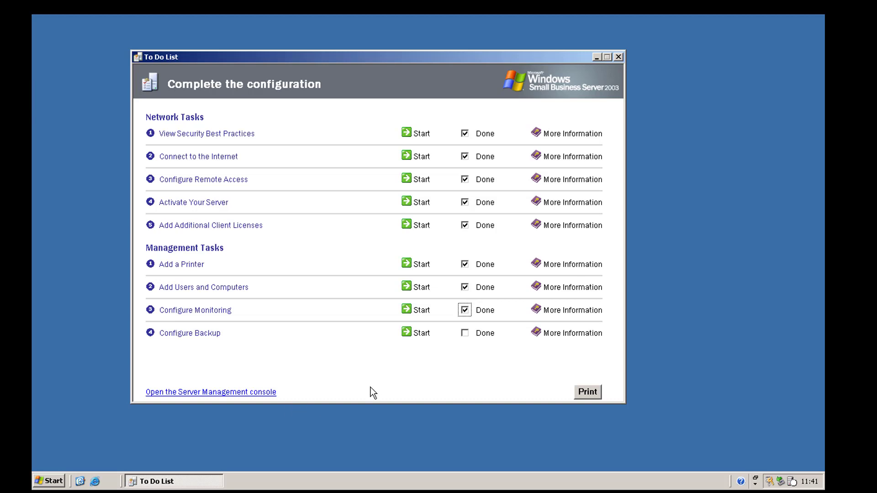
# - Start Configure Backup to a local disk and browse My Computer, finding only drives C:, D: and E:
pyautogui.click(420, 338)
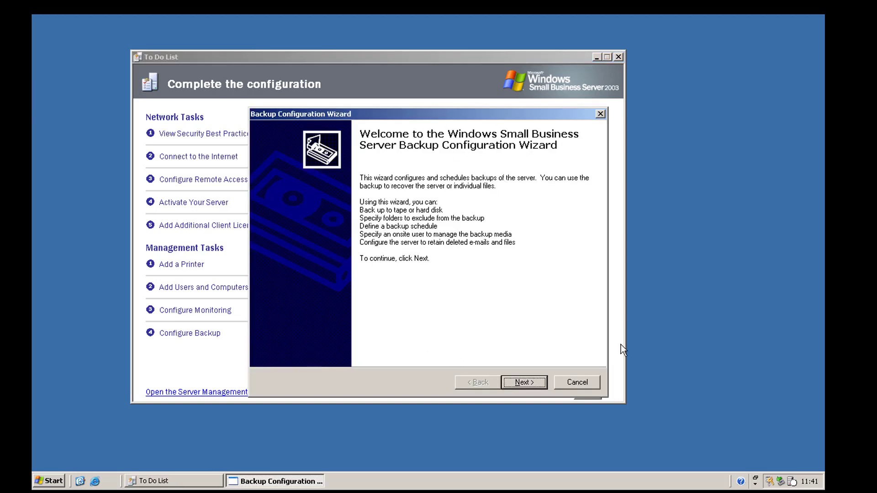
pyautogui.click(541, 385)
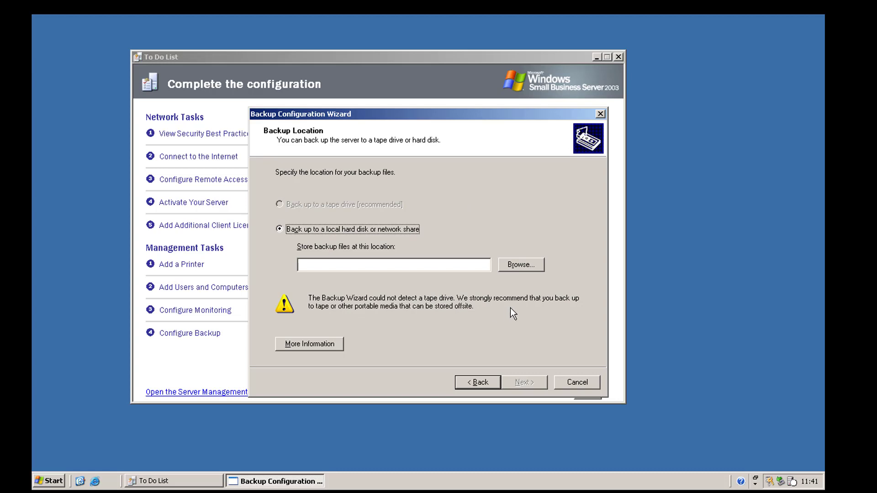
pyautogui.click(505, 266)
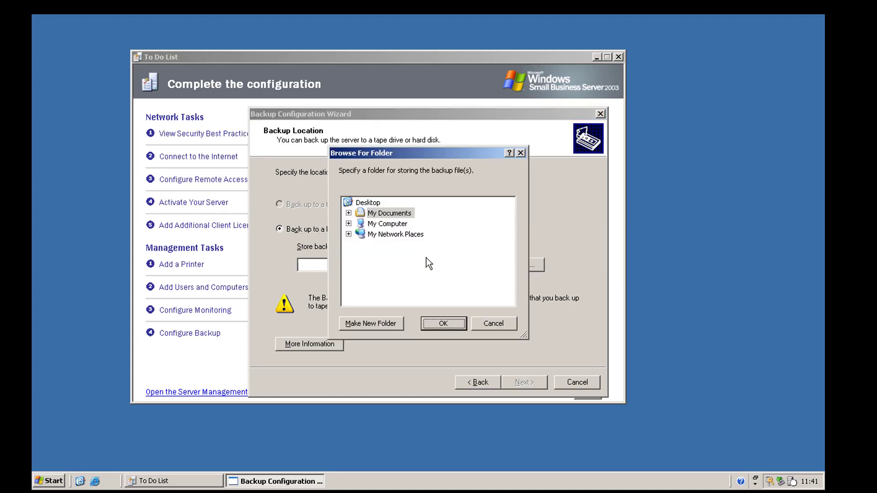
pyautogui.doubleClick(388, 226)
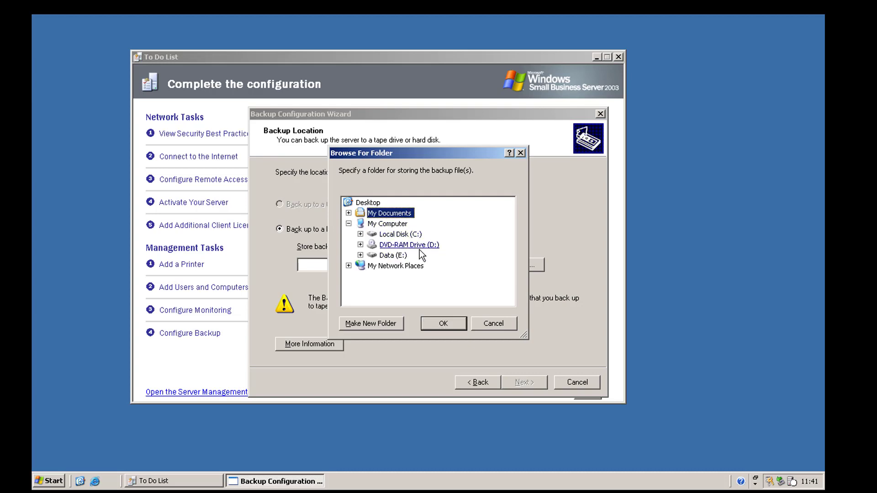
pyautogui.click(484, 319)
# - Open Computer Management from My Computer's Manage option in the Start menu
pyautogui.click(54, 481)
pyautogui.rightClick(219, 215)
pyautogui.click(248, 254)
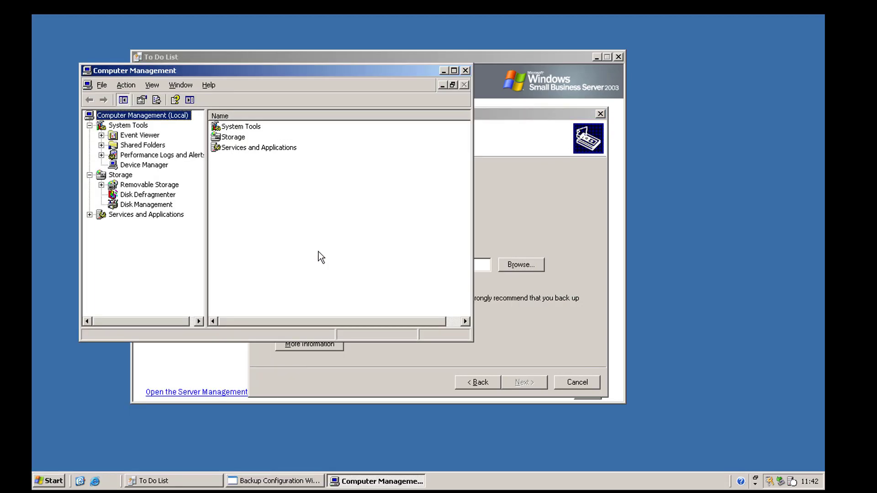
# - Initialize the new Disk 2 as a basic disk in Disk Management
pyautogui.click(121, 206)
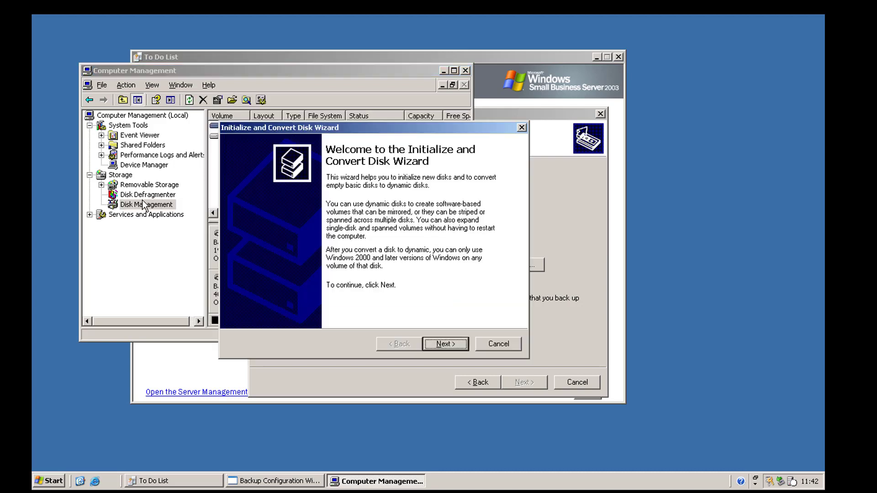
pyautogui.click(446, 344)
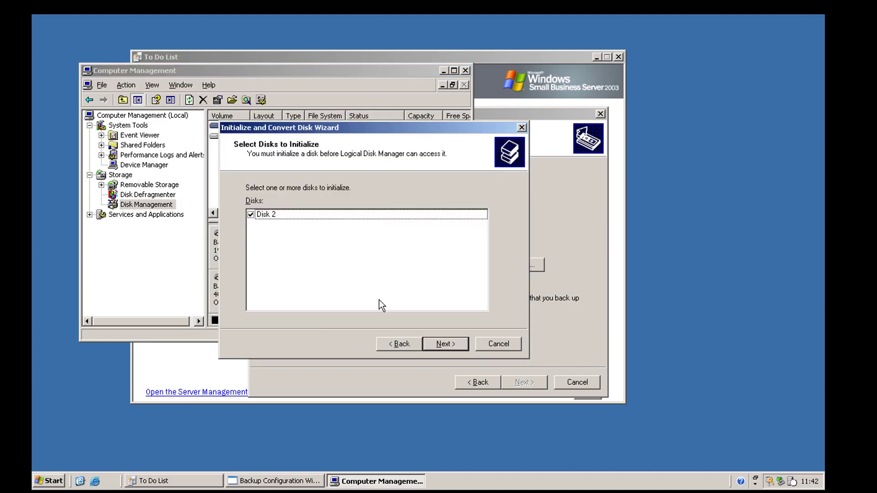
pyautogui.click(442, 345)
pyautogui.click(450, 343)
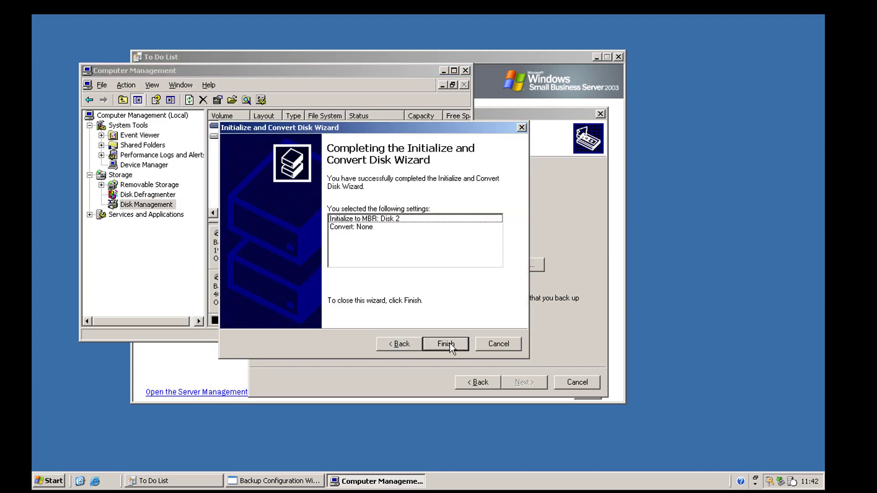
pyautogui.click(448, 343)
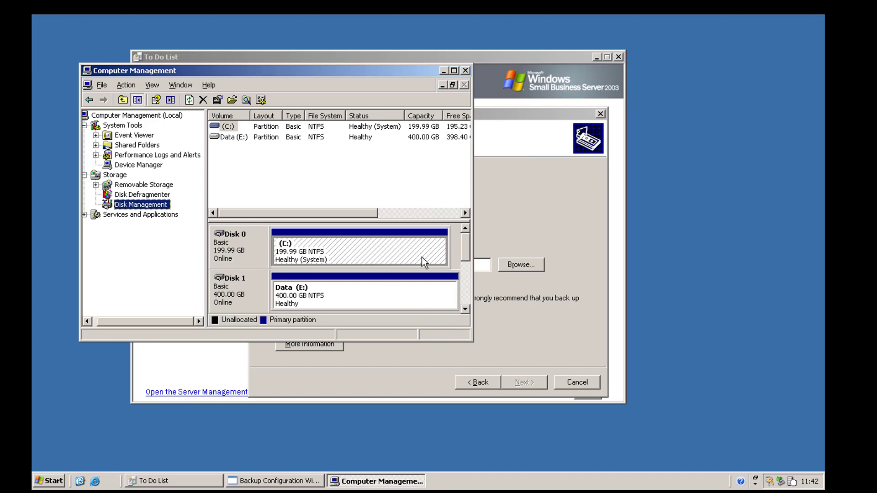
pyautogui.moveTo(465, 242); pyautogui.dragTo(466, 269)
# - Create a primary partition using Disk 2's full 409594 MB with the suggested drive letter
pyautogui.rightClick(312, 299)
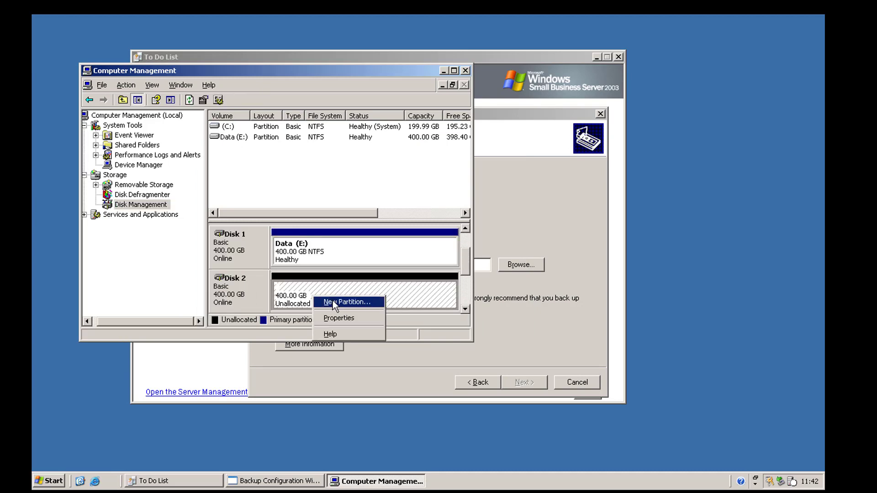
pyautogui.click(333, 301)
pyautogui.click(448, 347)
pyautogui.click(448, 347)
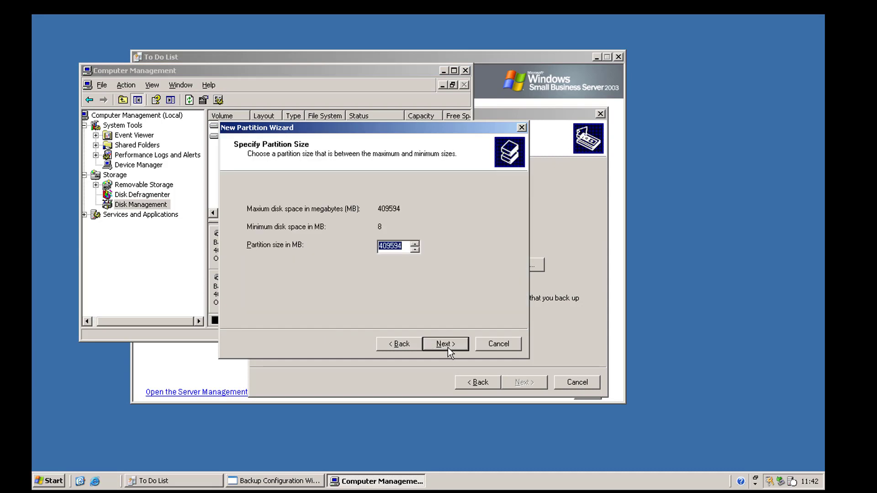
pyautogui.click(448, 347)
pyautogui.click(448, 347)
# - Quick-format the partition with volume label 'Backup' and compression enabled
pyautogui.click(333, 288)
pyautogui.moveTo(404, 270); pyautogui.dragTo(357, 271)
pyautogui.write('Backup')
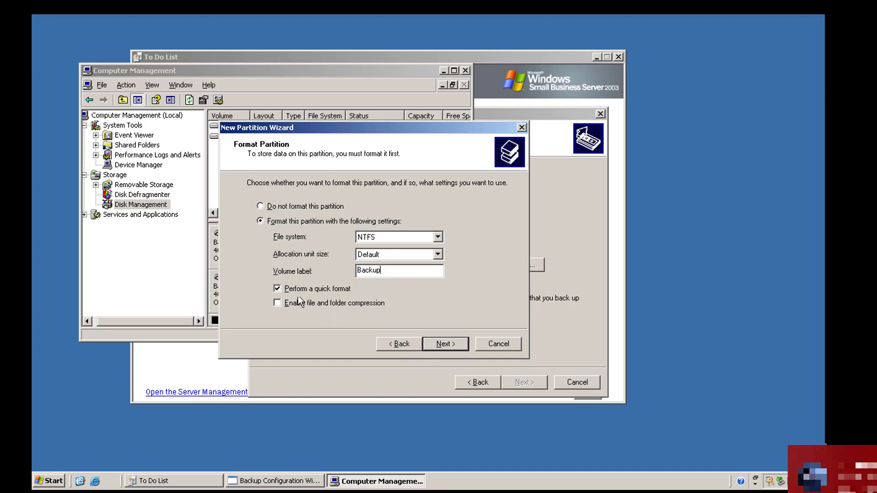
pyautogui.click(341, 303)
pyautogui.click(438, 343)
pyautogui.click(439, 344)
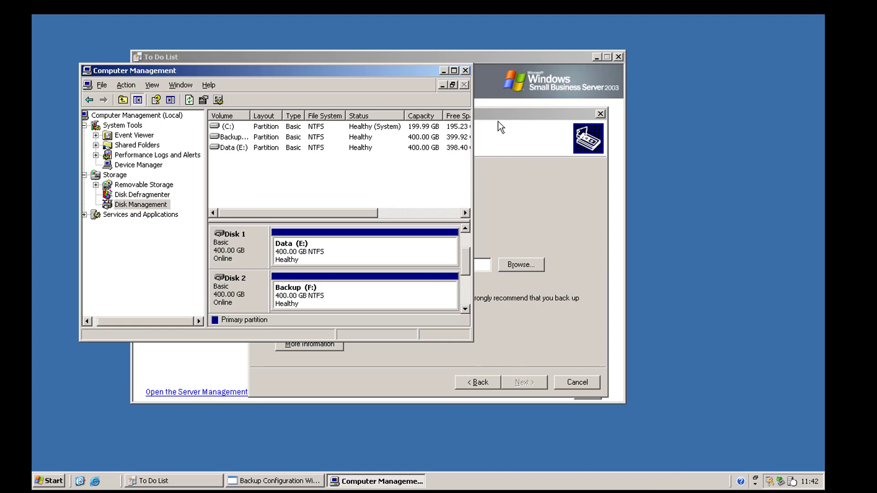
# - Close Computer Management and enter F:\ as the backup file location
pyautogui.click(465, 70)
pyautogui.click(463, 264)
pyautogui.write('F:\\')
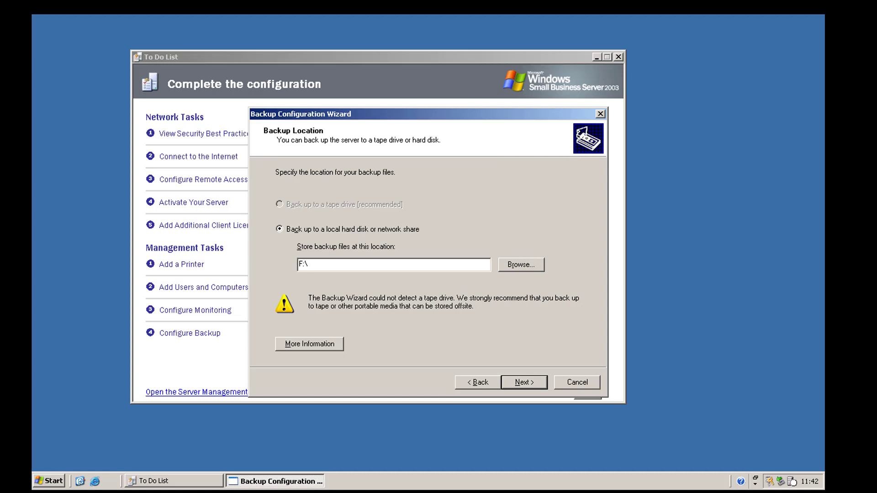
# - Confirm F:\ as the backup location and add the whole Backup (F:) drive to the excluded folders
pyautogui.click(524, 382)
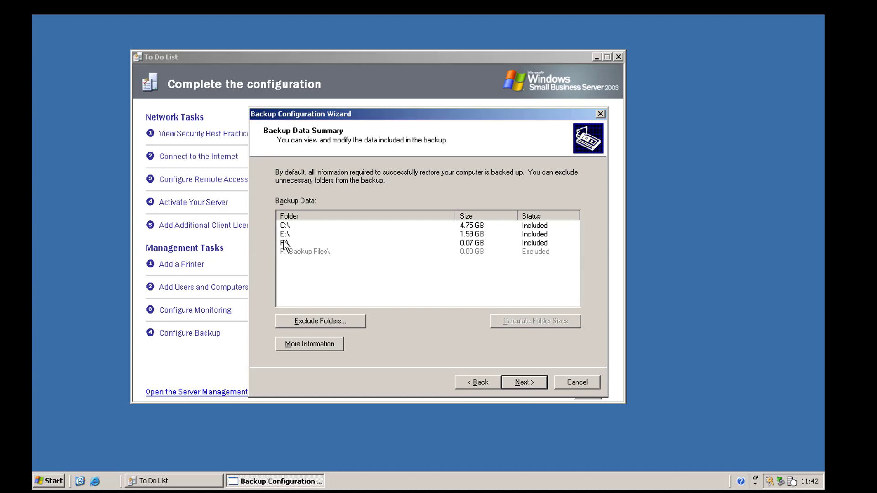
pyautogui.click(314, 321)
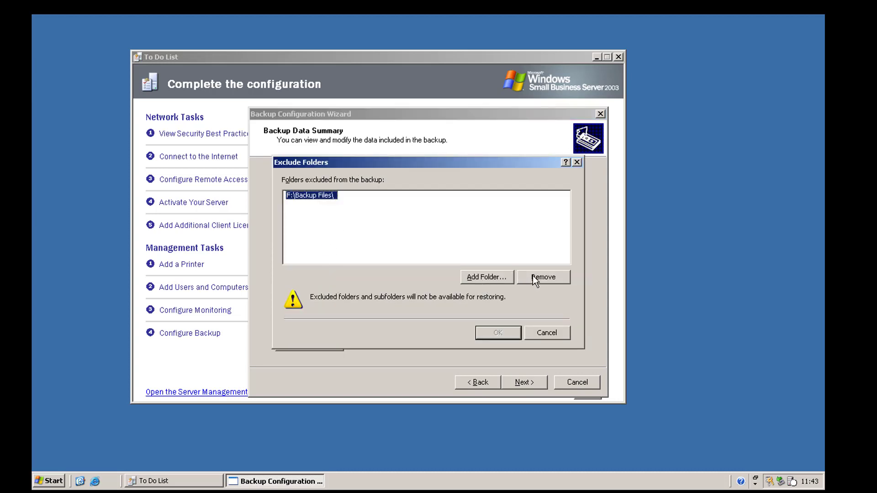
pyautogui.click(532, 277)
pyautogui.click(498, 278)
pyautogui.click(487, 280)
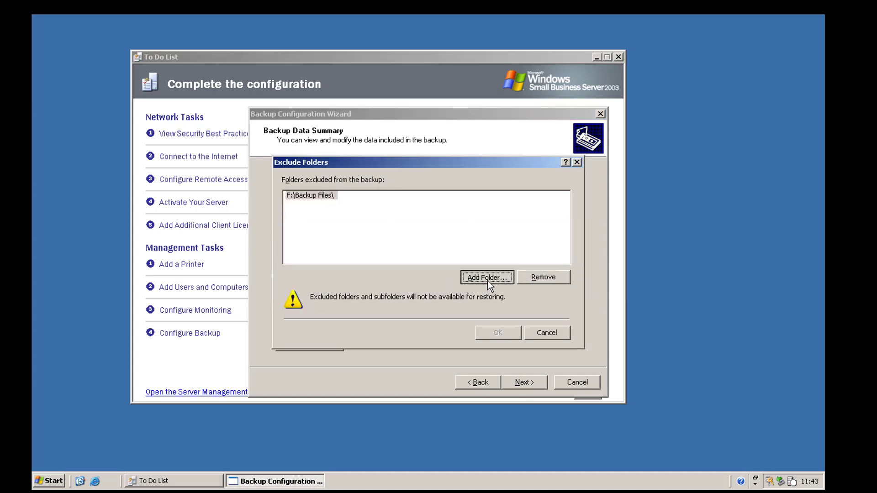
pyautogui.click(377, 244)
pyautogui.click(449, 325)
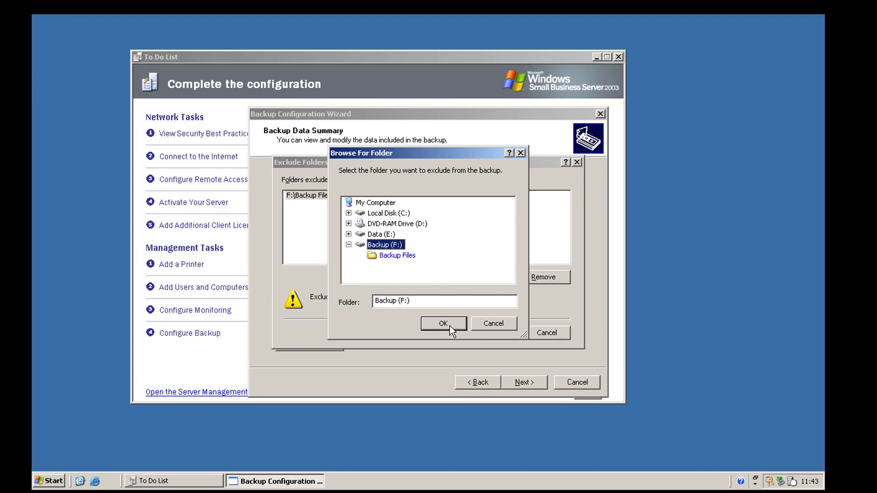
pyautogui.click(498, 333)
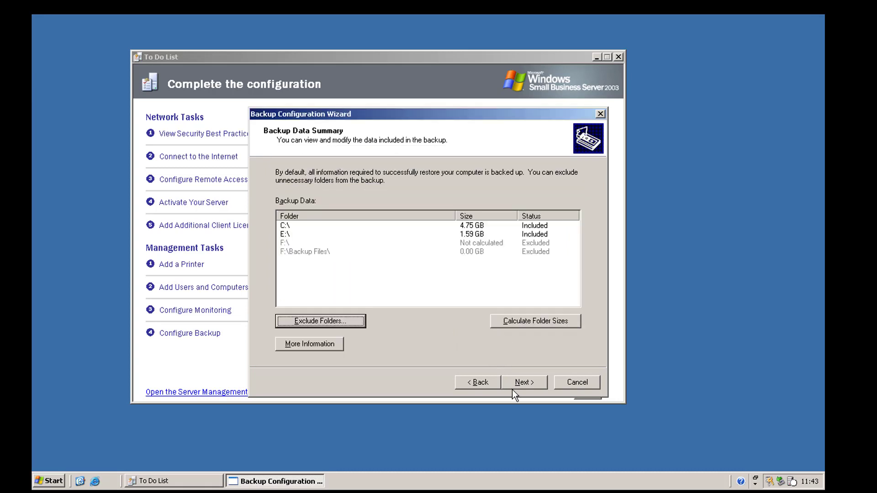
pyautogui.click(300, 223)
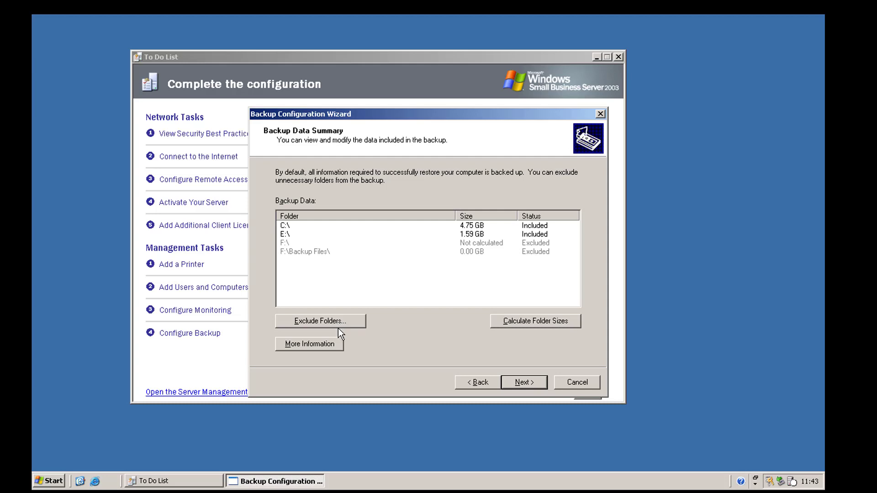
pyautogui.click(517, 384)
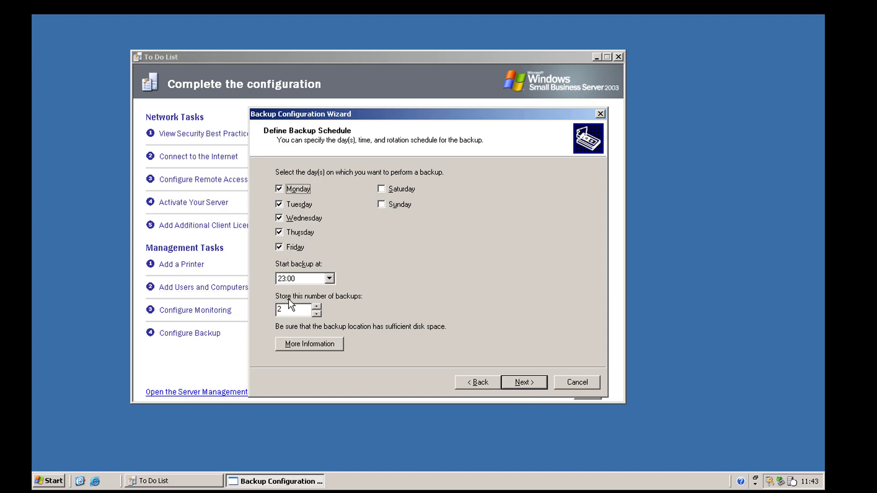
# - Store 10 backups starting at 17:00, then review the 40959 MB snapshot space and deleted-mail retention
pyautogui.click(319, 306)
pyautogui.write('10')
pyautogui.hotkey('shift', 'Home')
pyautogui.click(334, 279)
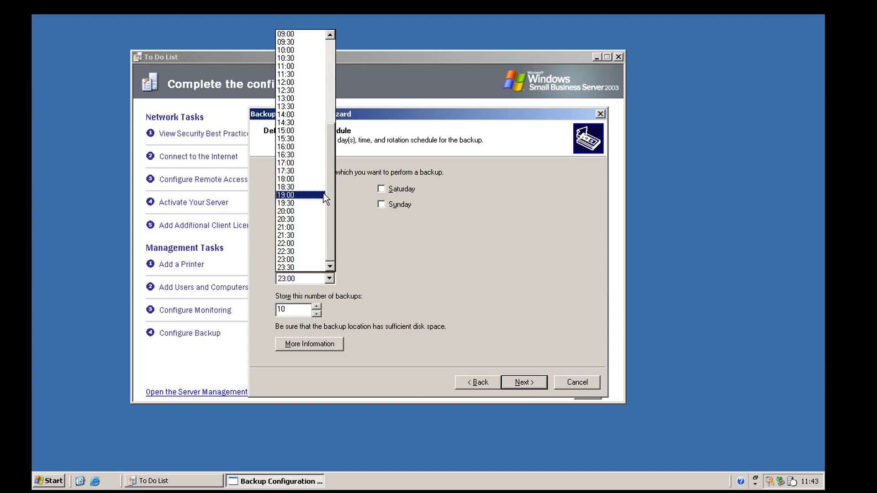
pyautogui.click(304, 163)
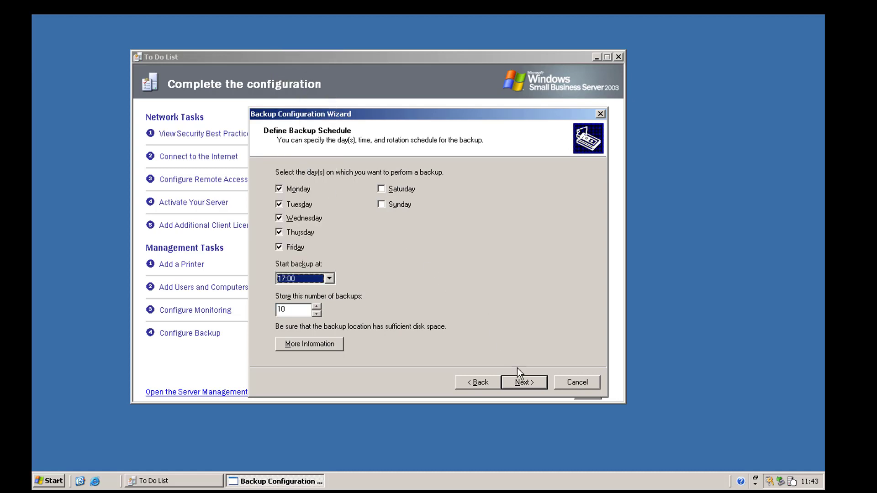
pyautogui.click(522, 382)
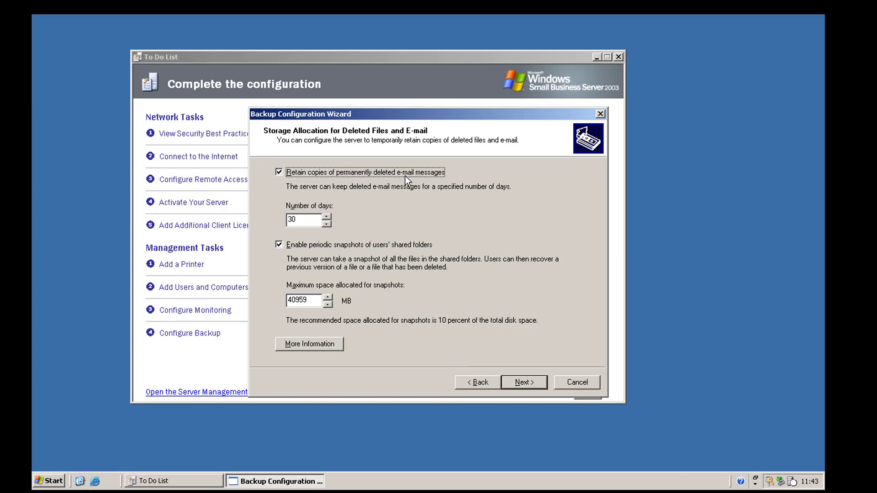
pyautogui.press('Tab')
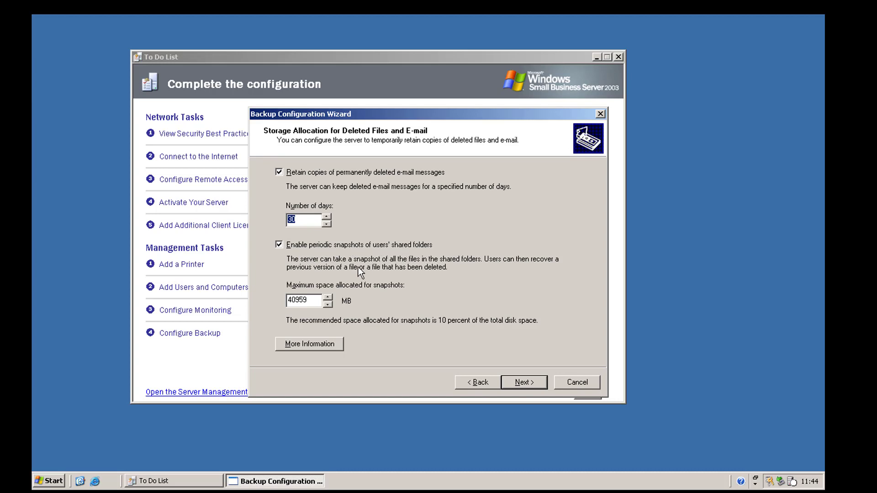
pyautogui.doubleClick(312, 297)
# - Finish the backup configuration from its summary and mark Configure Backup as done
pyautogui.click(525, 385)
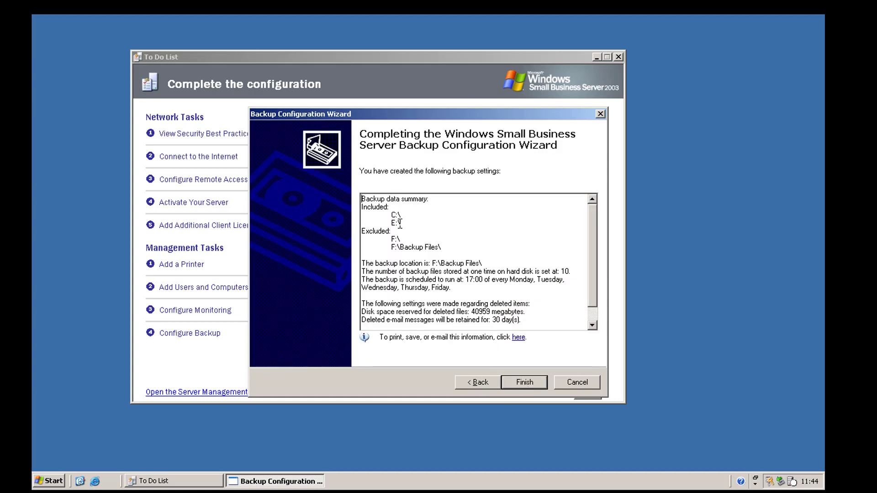
pyautogui.moveTo(455, 247); pyautogui.dragTo(539, 322)
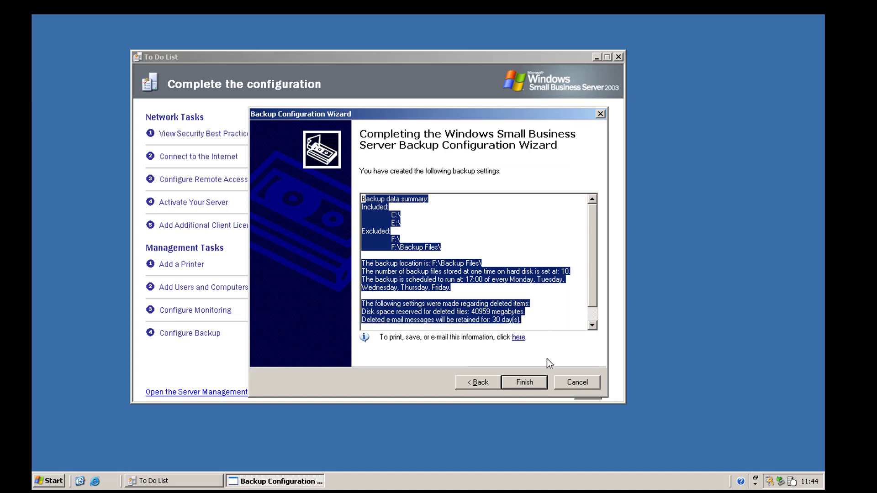
pyautogui.click(530, 381)
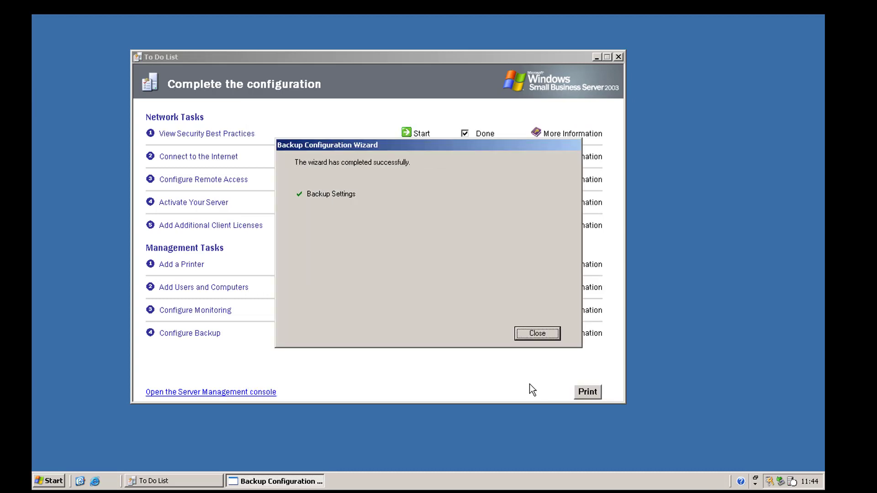
pyautogui.click(532, 334)
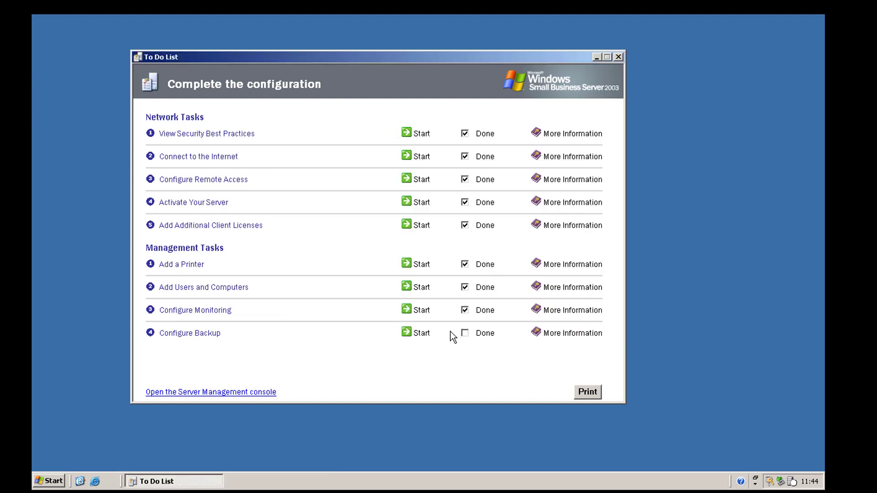
pyautogui.click(465, 335)
# - Close the To Do List and launch Server Management from the Start menu
pyautogui.click(619, 57)
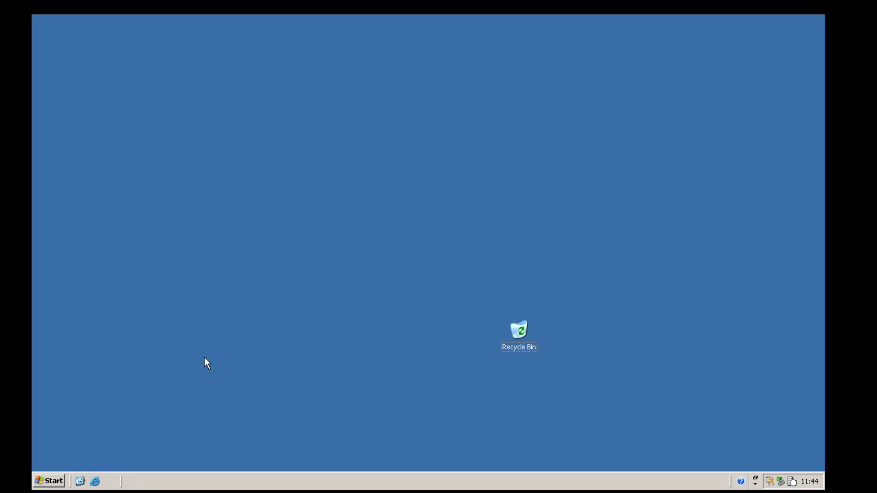
pyautogui.click(48, 481)
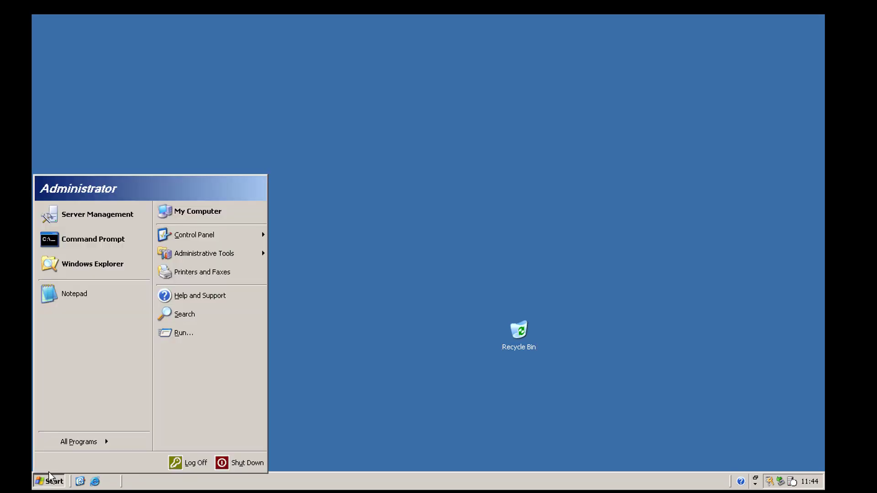
pyautogui.click(134, 240)
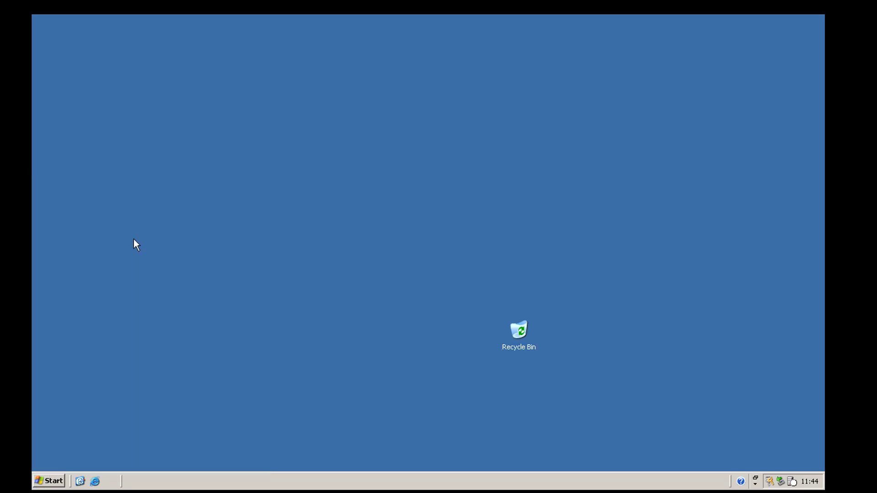